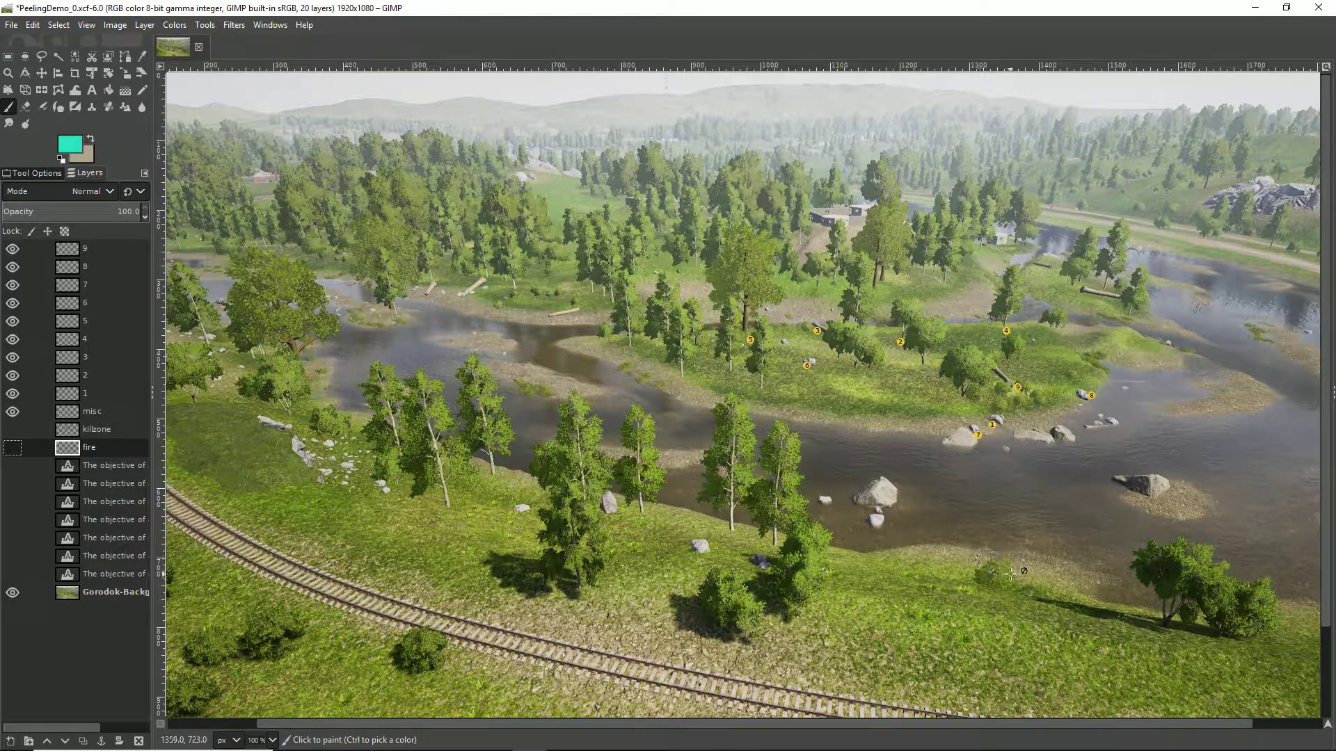
Make the 'The objective of a peel…' title text layer visible across the top of the map
left_click(12, 465)
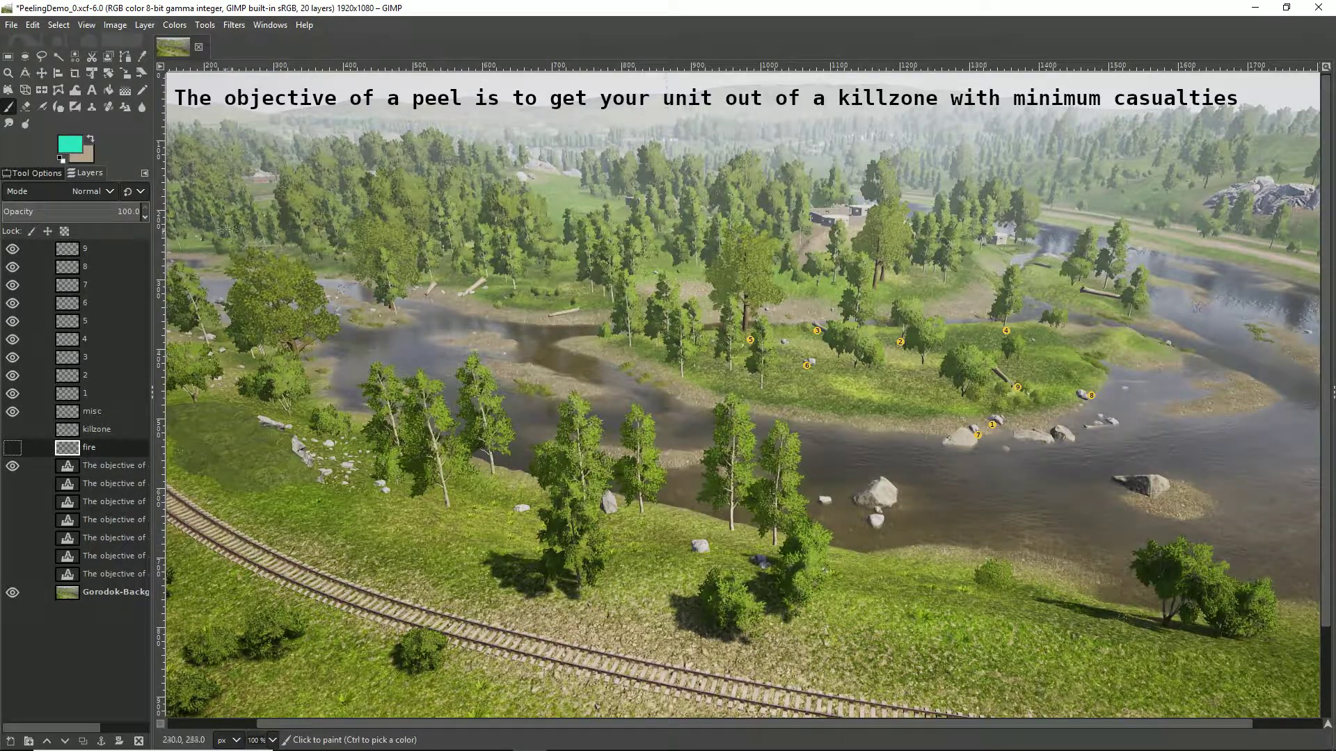
Set the foreground painting colour to yellow from the colour history
left_click(69, 145)
left_click(212, 239)
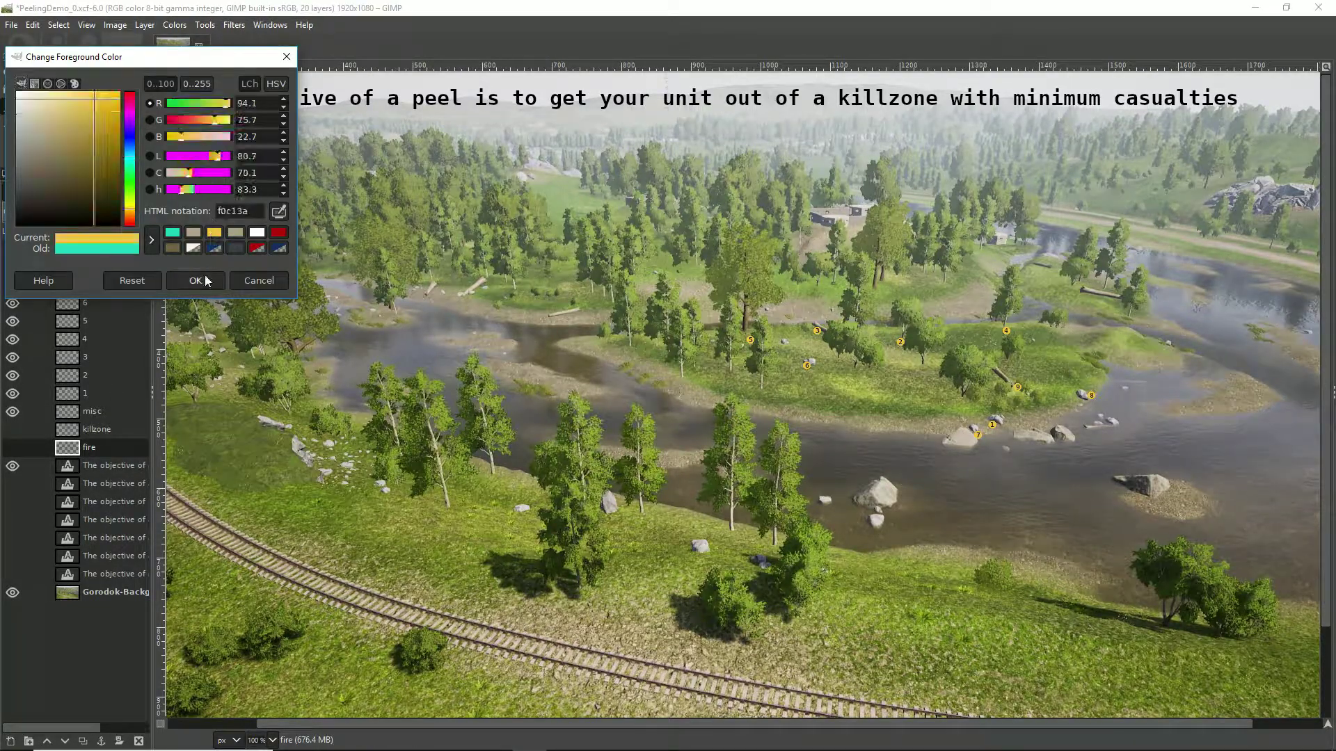
left_click(208, 281)
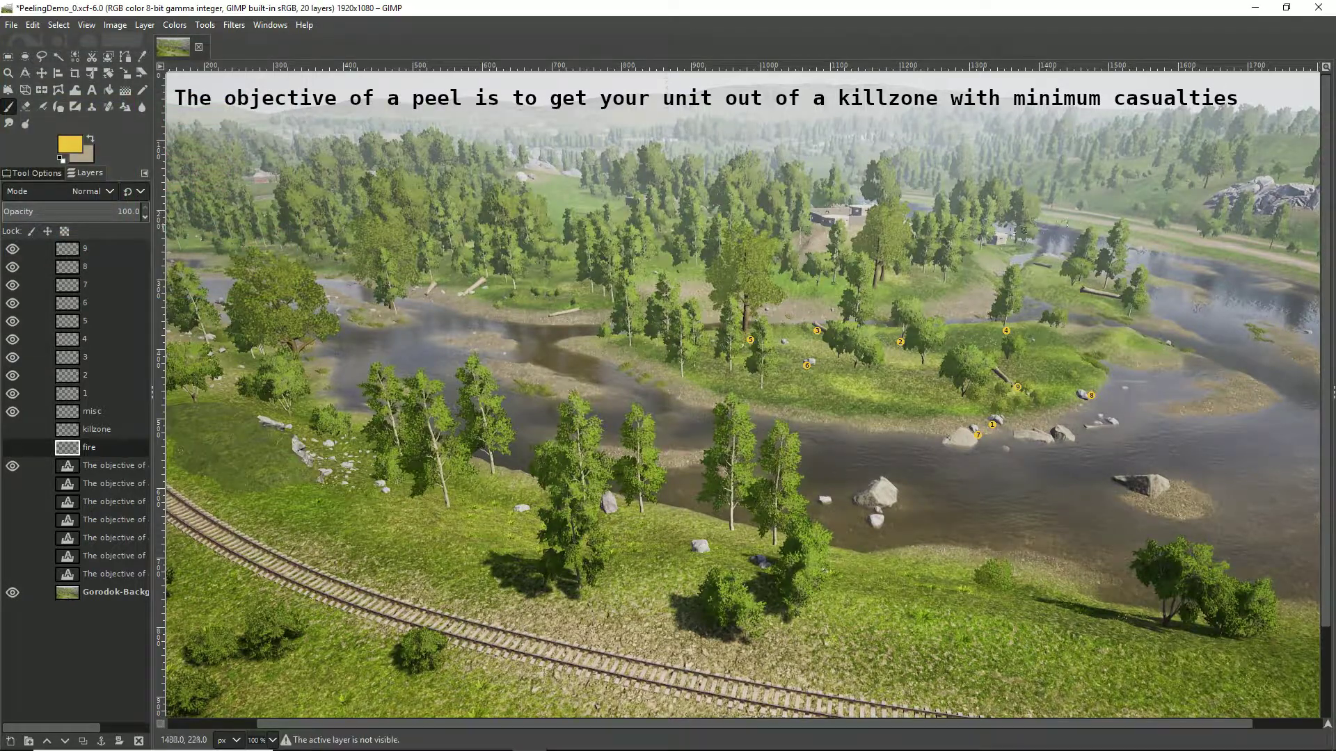
On the misc layer, paint a trial yellow arrow and circle around the houses, then undo both
left_click(106, 415)
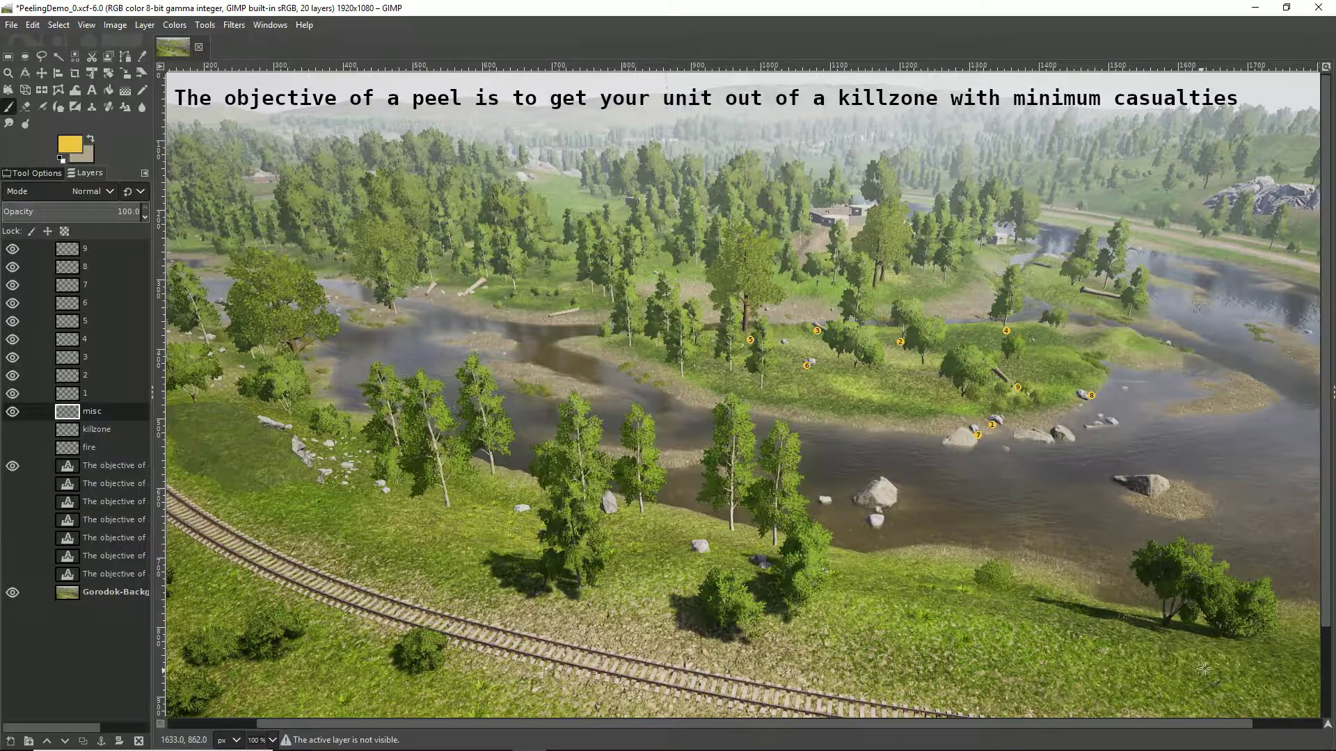
mouse_move(1191, 686)
left_mouse_down()
mouse_move(1187, 657)
mouse_move(981, 409)
mouse_move(947, 418)
mouse_move(984, 357)
left_mouse_up()
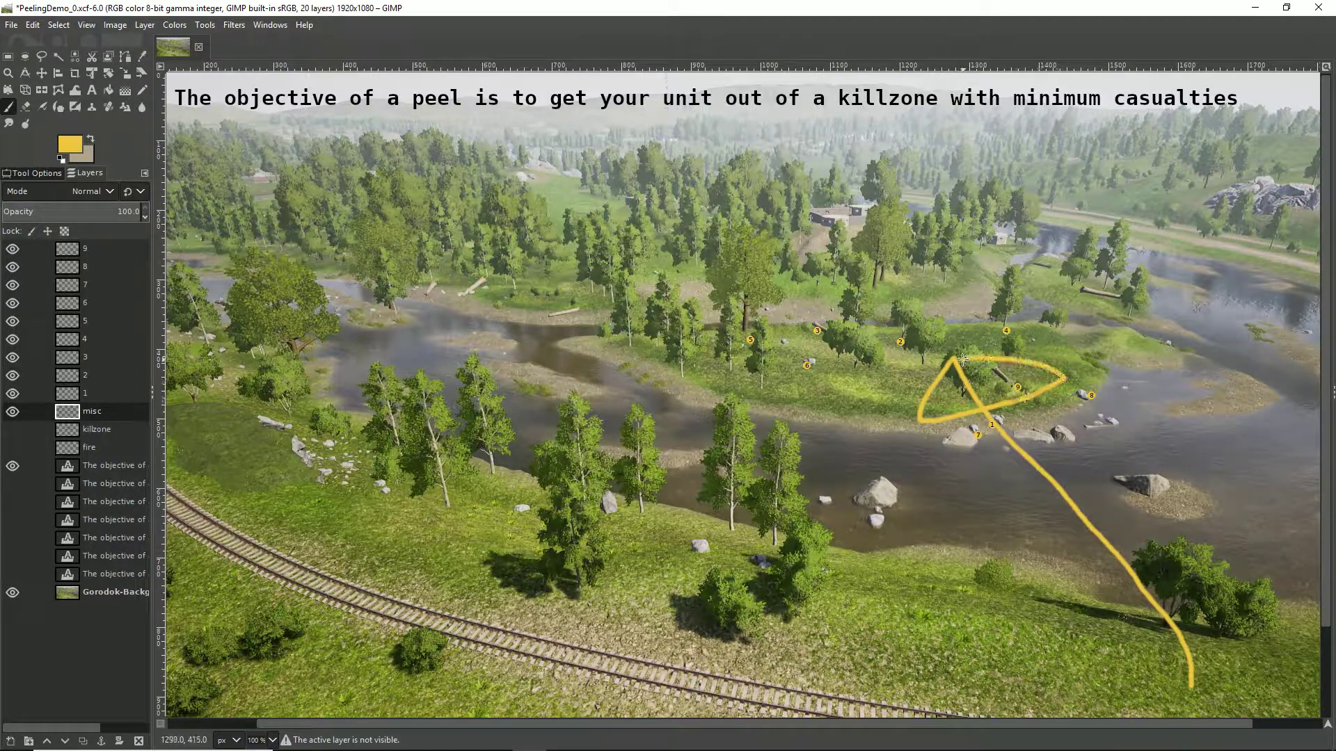
key("ctrl+z")
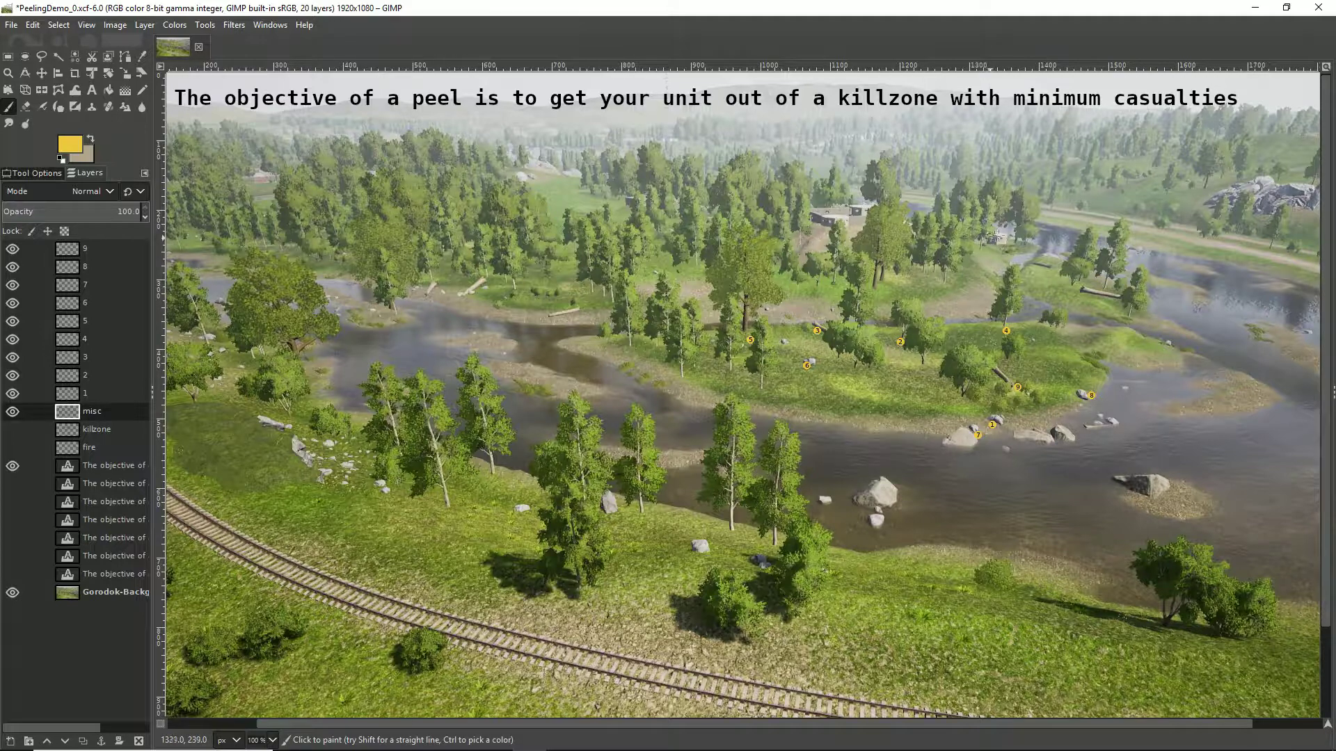
mouse_move(990, 238)
left_mouse_down()
mouse_move(782, 192)
mouse_move(1002, 234)
left_mouse_up()
key("ctrl+z")
left_click(13, 430)
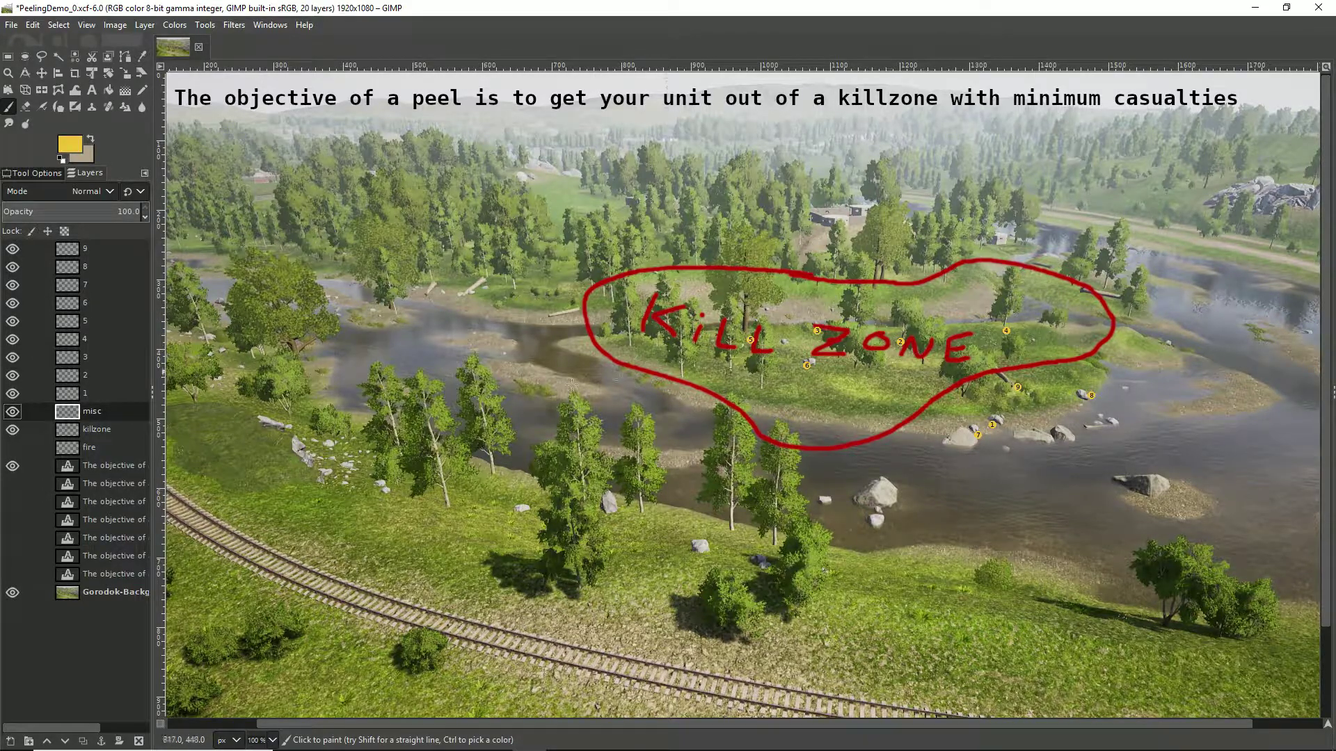
Hide the kill zone outline, show the cyan fire lines layer, and hide the misc layer
left_click(13, 429)
left_click(12, 448)
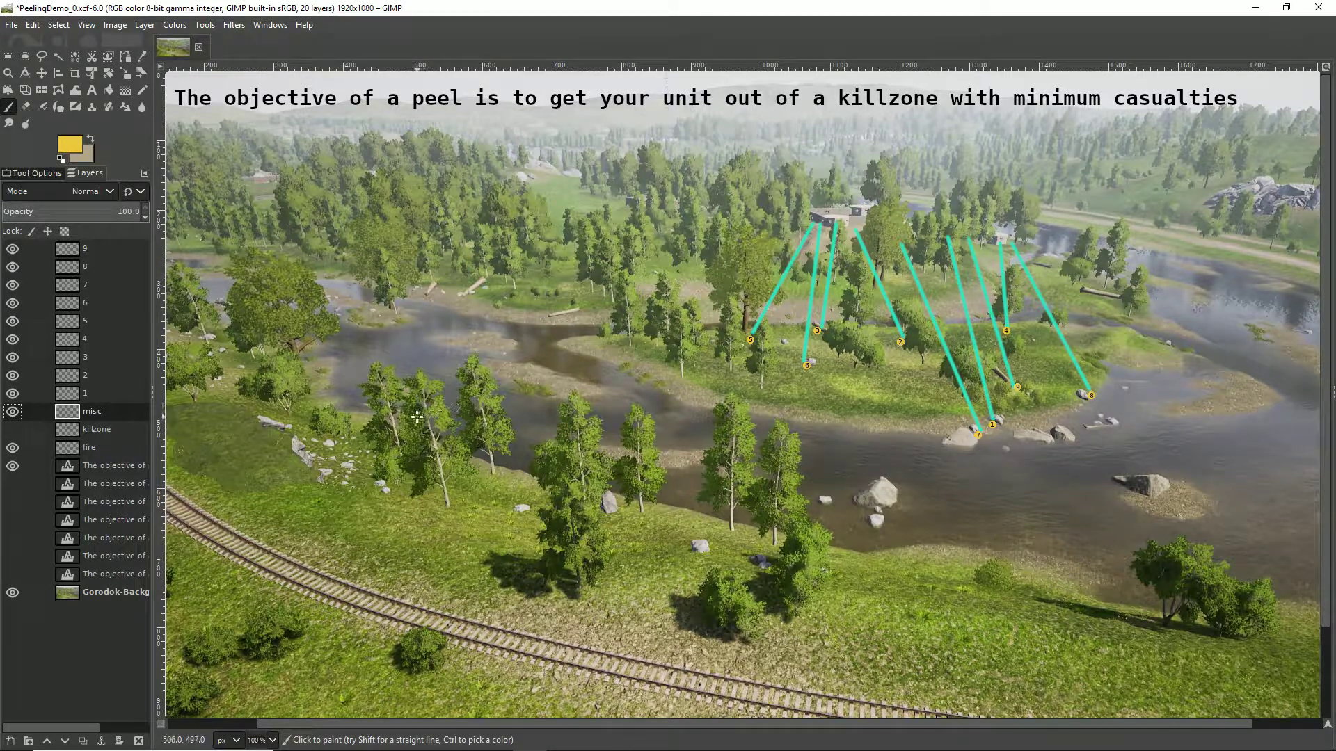
left_click(12, 411)
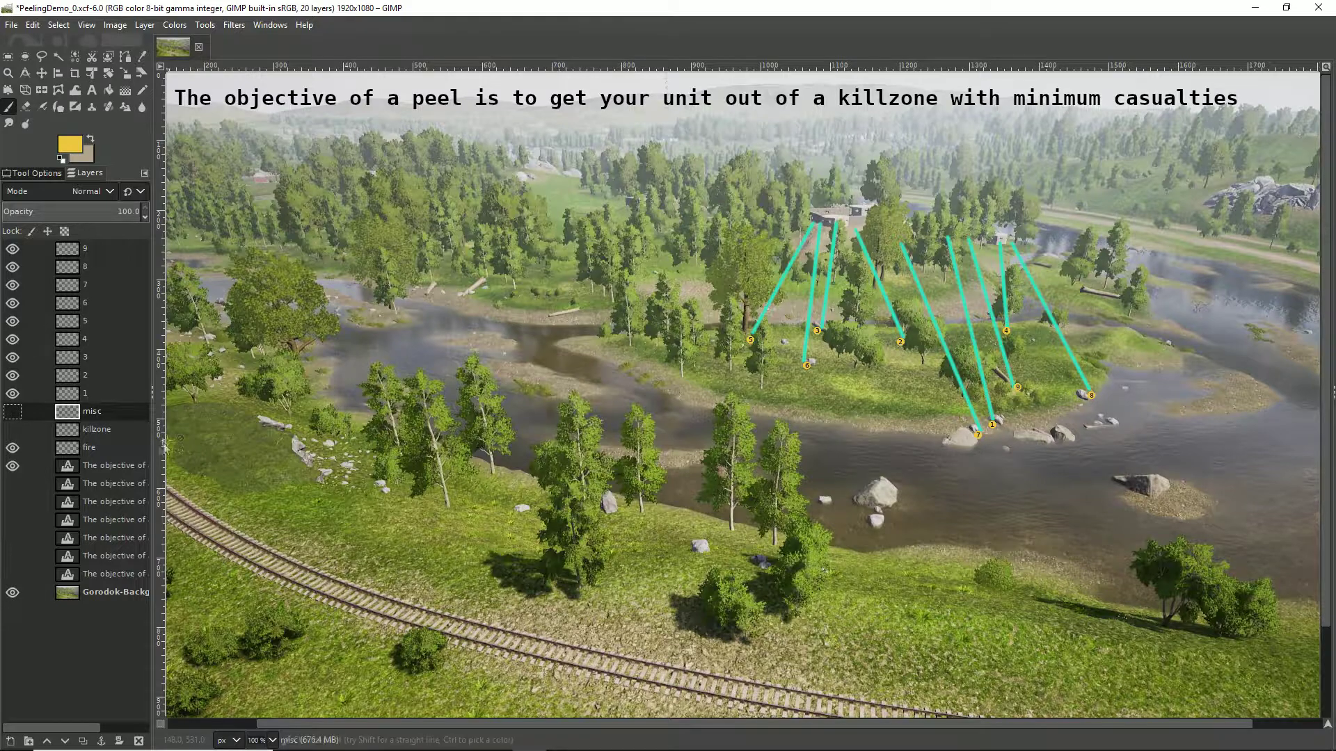
On the fire layer, erase the upper part of the fire line to marker 4
left_click(89, 448)
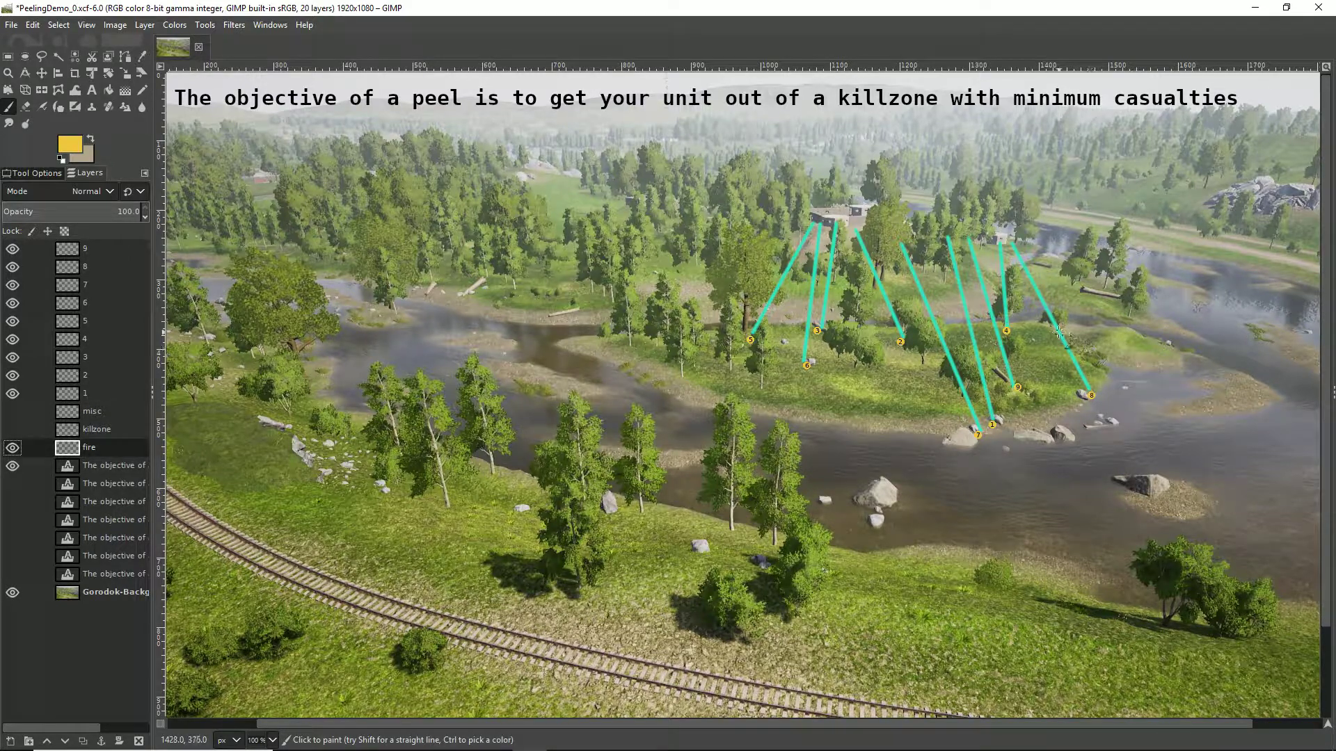
key("shift+e")
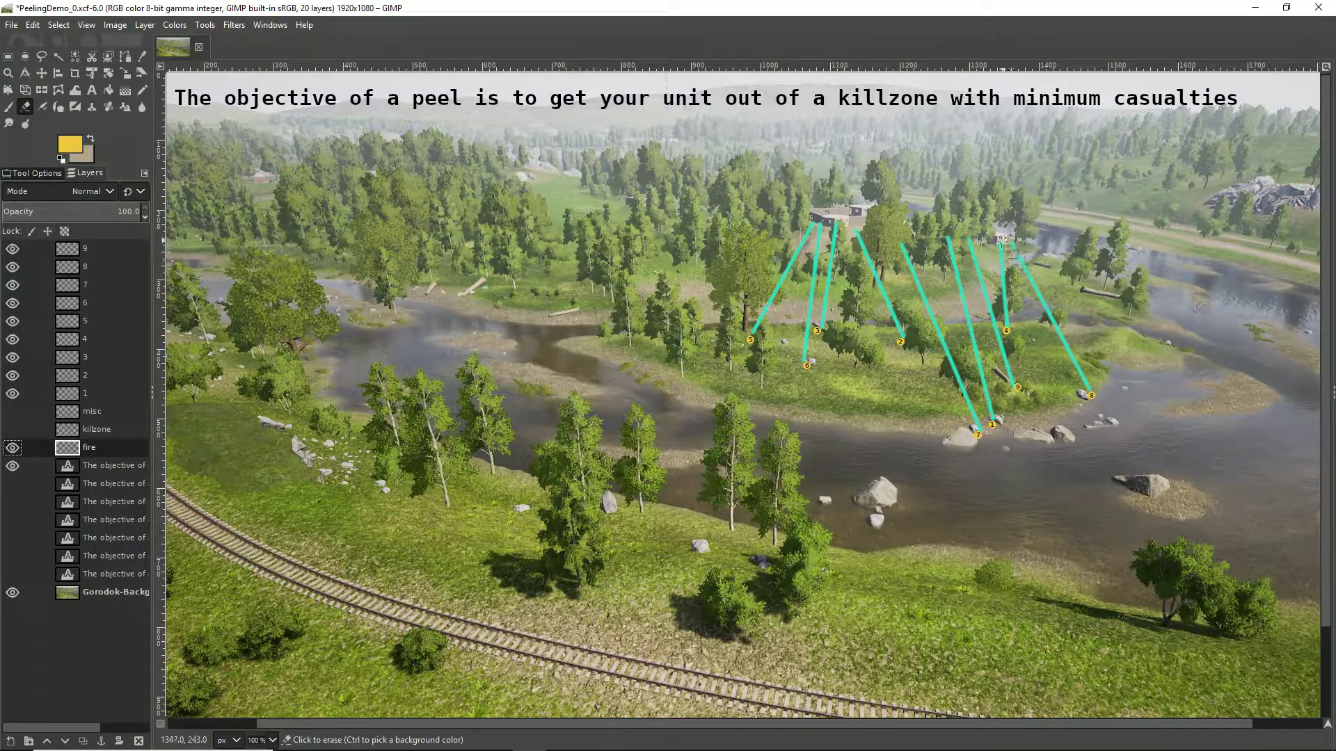
mouse_move(1002, 268)
left_mouse_down()
mouse_move(1009, 306)
mouse_move(1006, 257)
mouse_move(1011, 279)
mouse_move(1019, 251)
mouse_move(1031, 254)
mouse_move(1044, 313)
mouse_move(1096, 400)
mouse_move(1089, 386)
left_mouse_up()
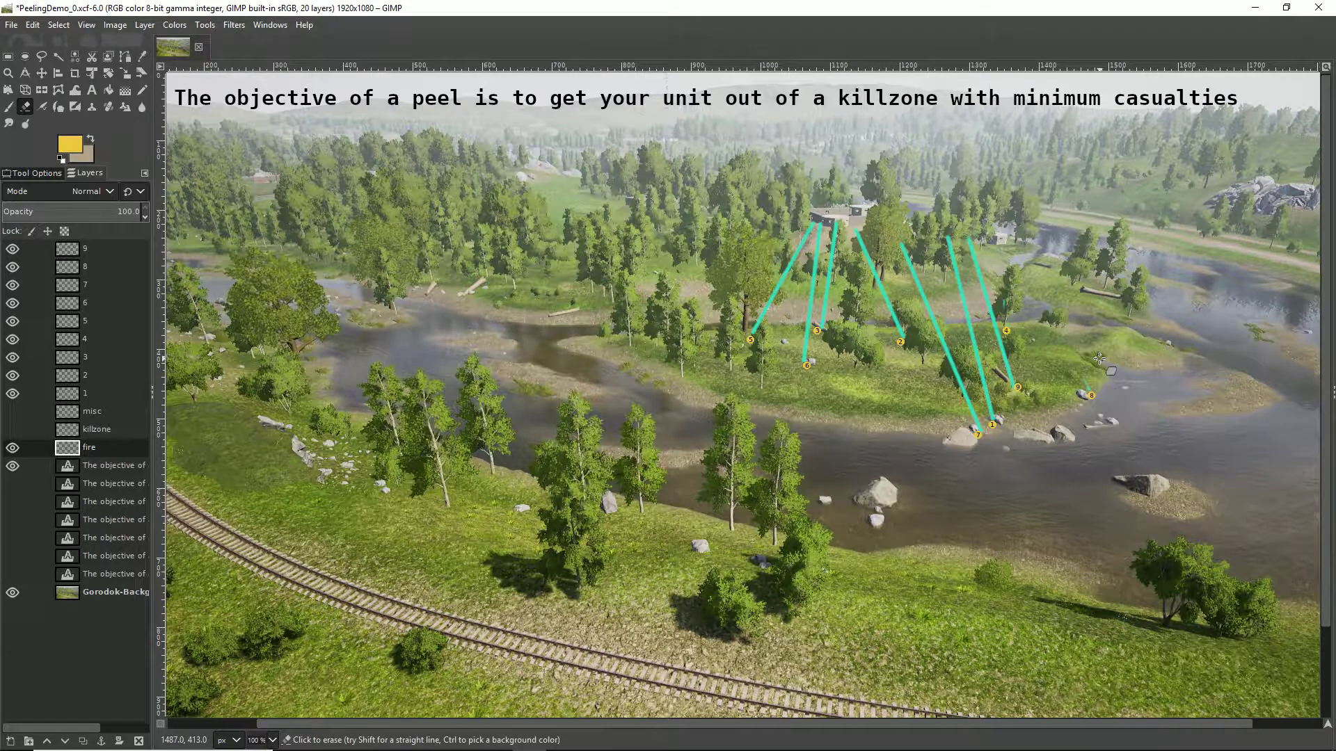
Move unit markers 4 and 8 down and to the right onto the river rocks
key("m")
mouse_move(1005, 329)
left_mouse_down()
mouse_move(1067, 416)
mouse_move(1050, 440)
left_mouse_up()
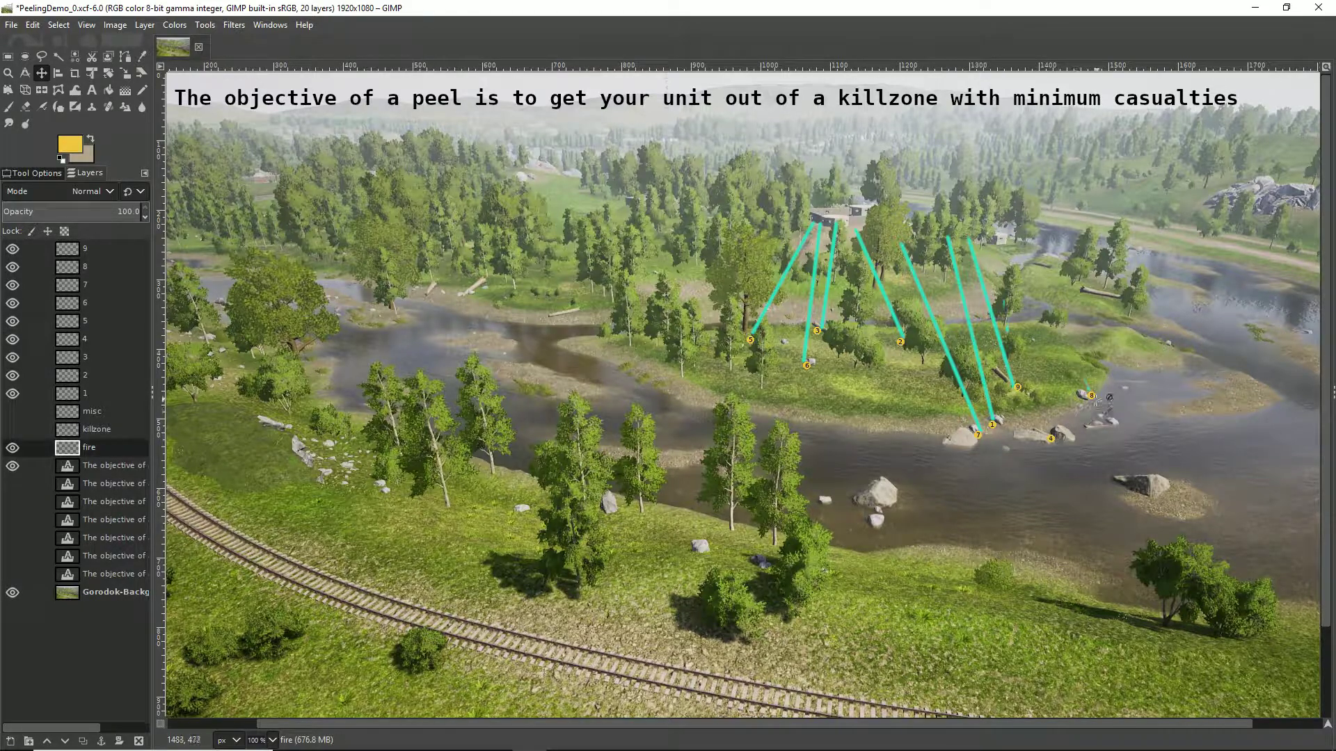
left_click_drag(1091, 395, 1174, 485)
key("p")
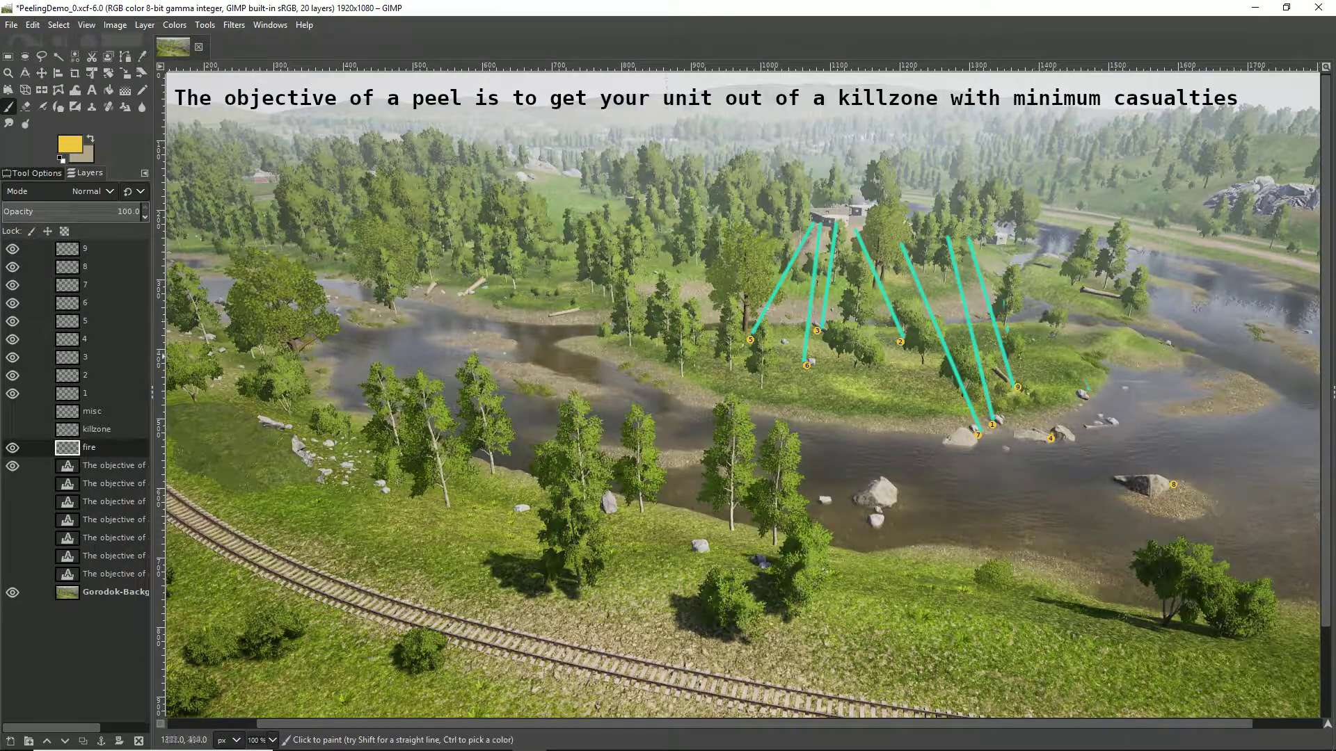
left_click(71, 148)
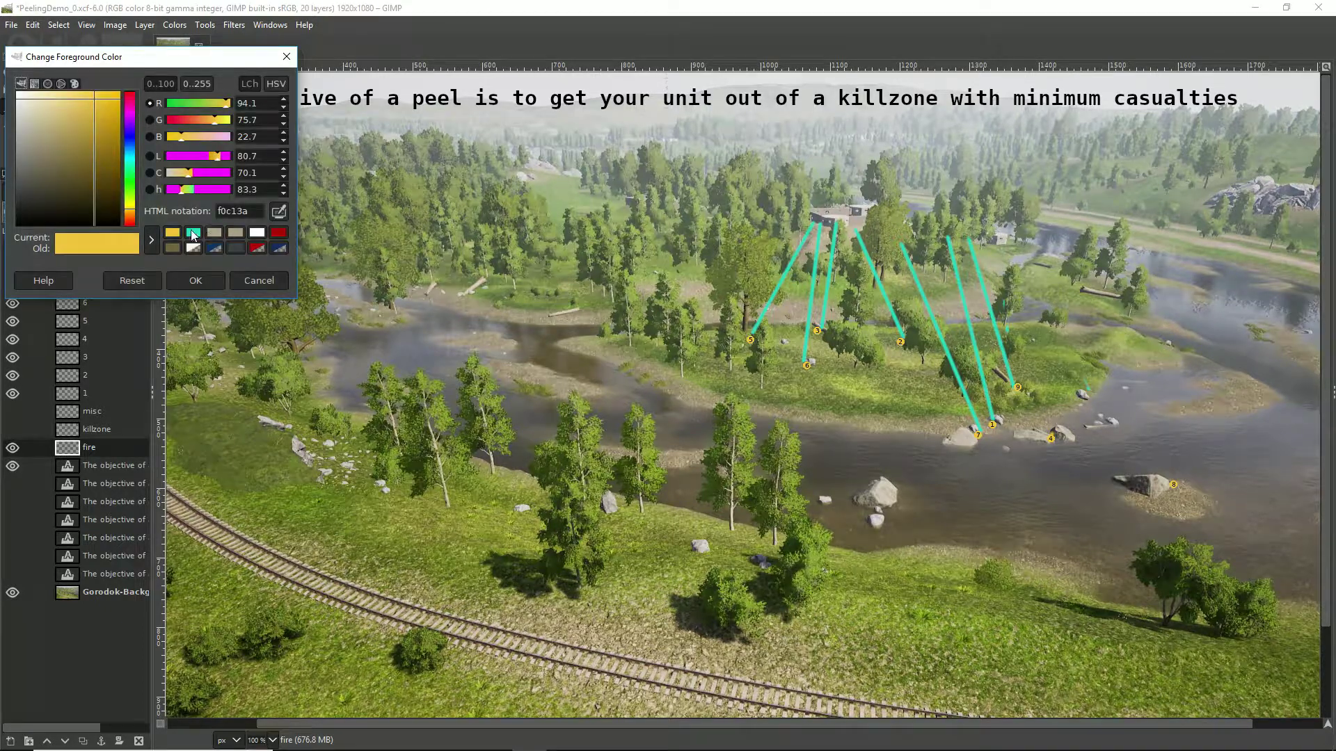
Switch to teal and draw straight fire lines from the buildings to markers 4 and 8
left_click(194, 236)
left_click(195, 277)
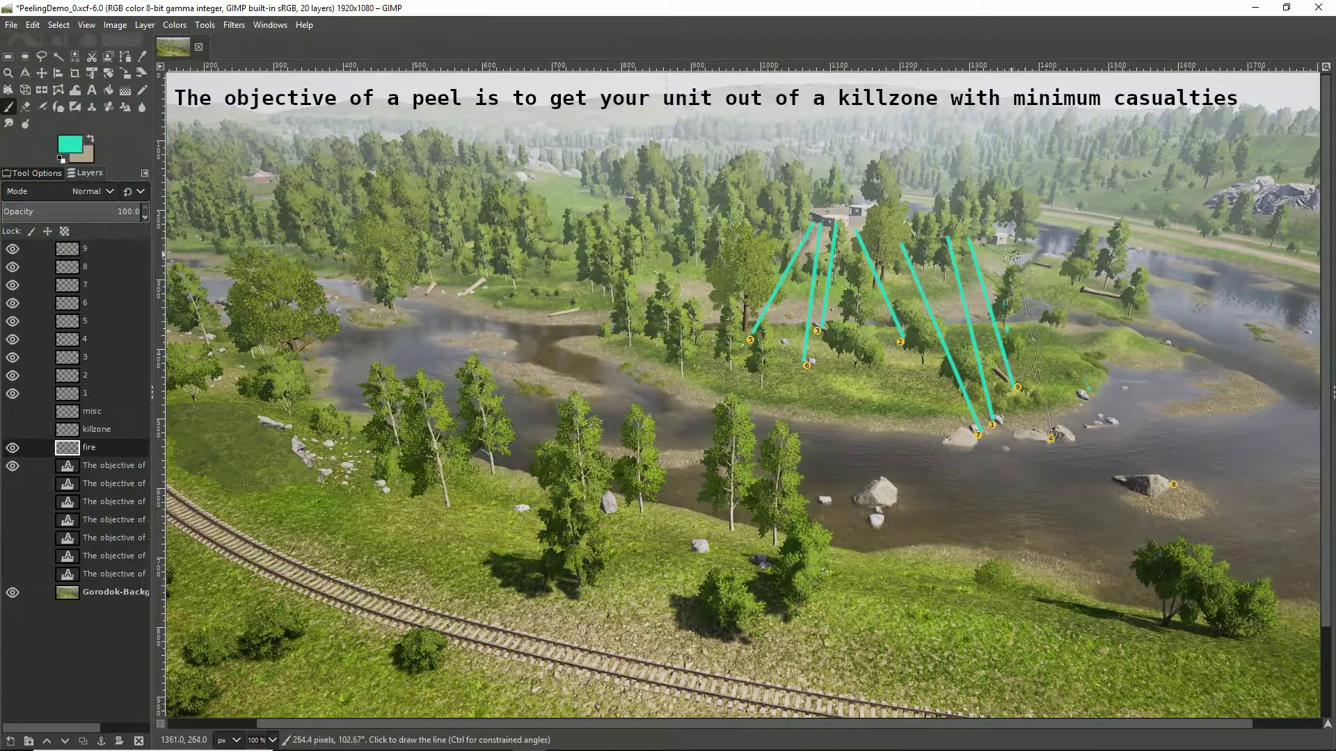
left_click(995, 243)
left_click(1051, 437, "shift")
left_click(1173, 483)
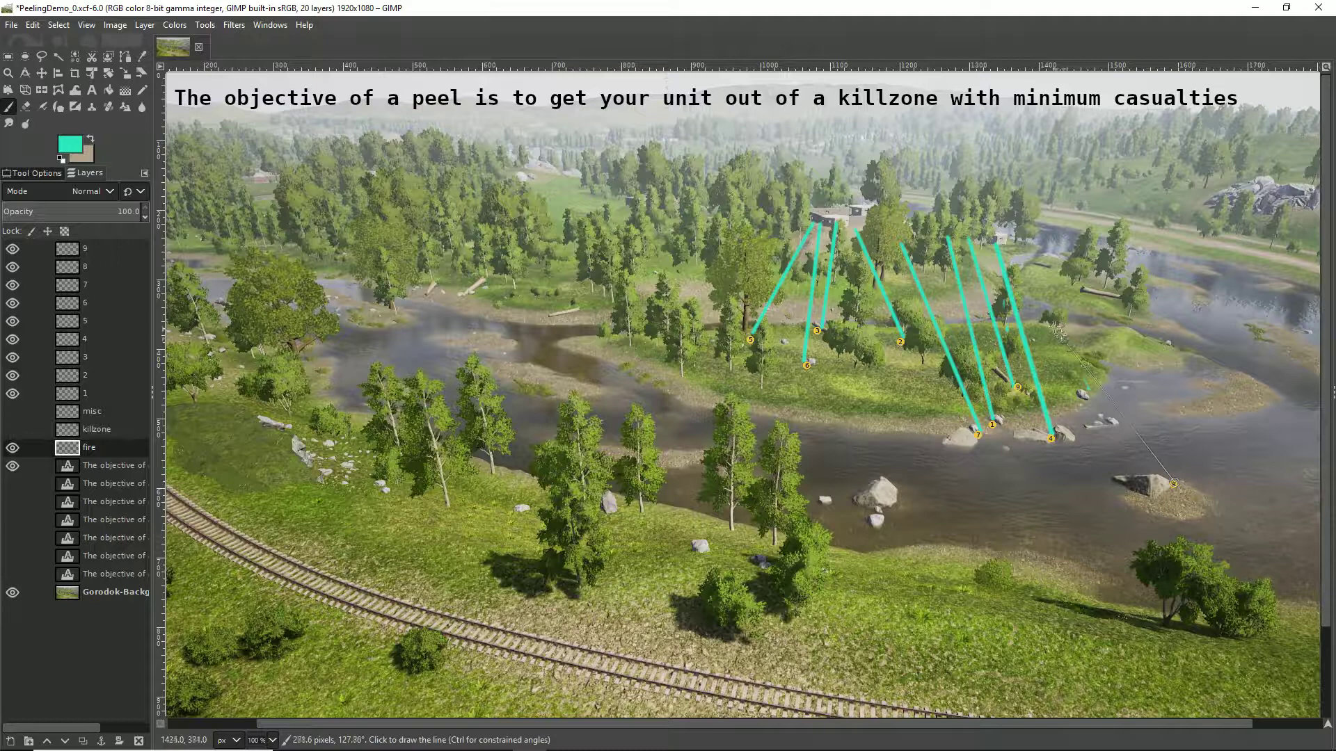
left_click(1004, 242, "shift")
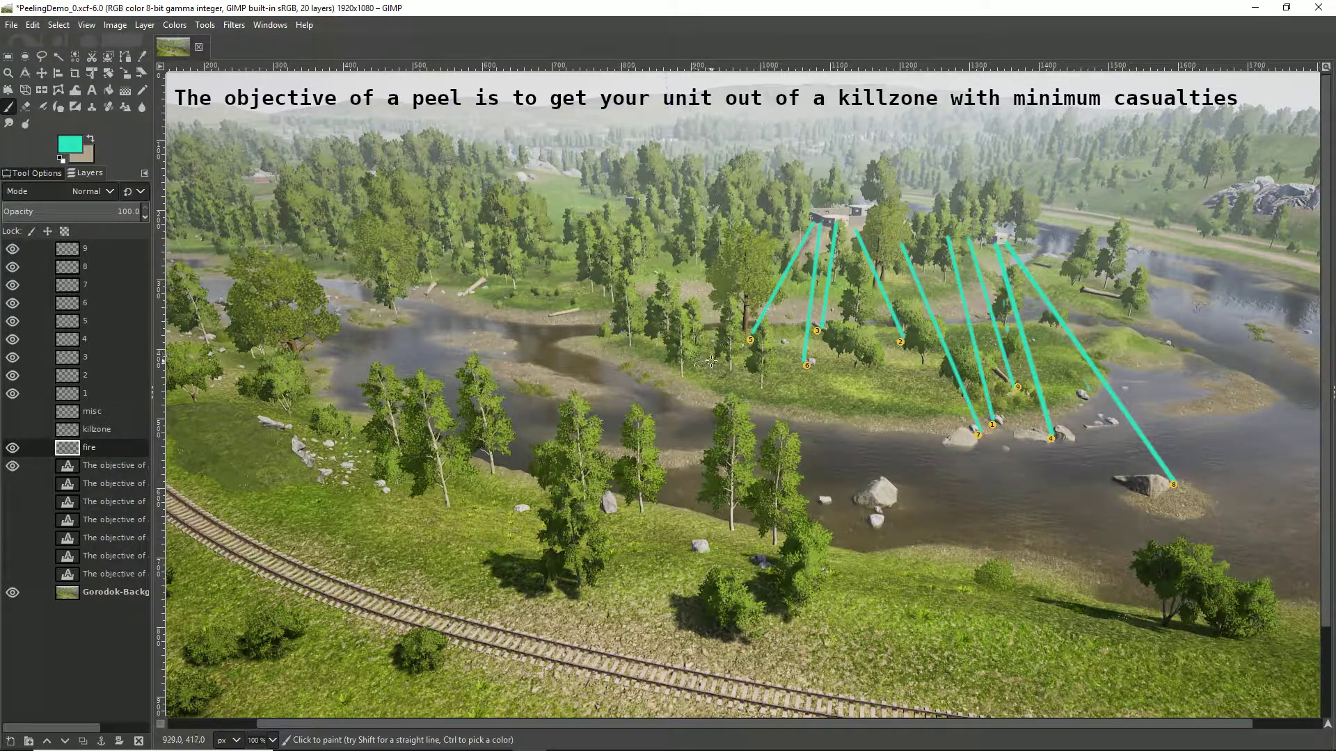
Erase the old fire line running to marker 3
key("shift+e")
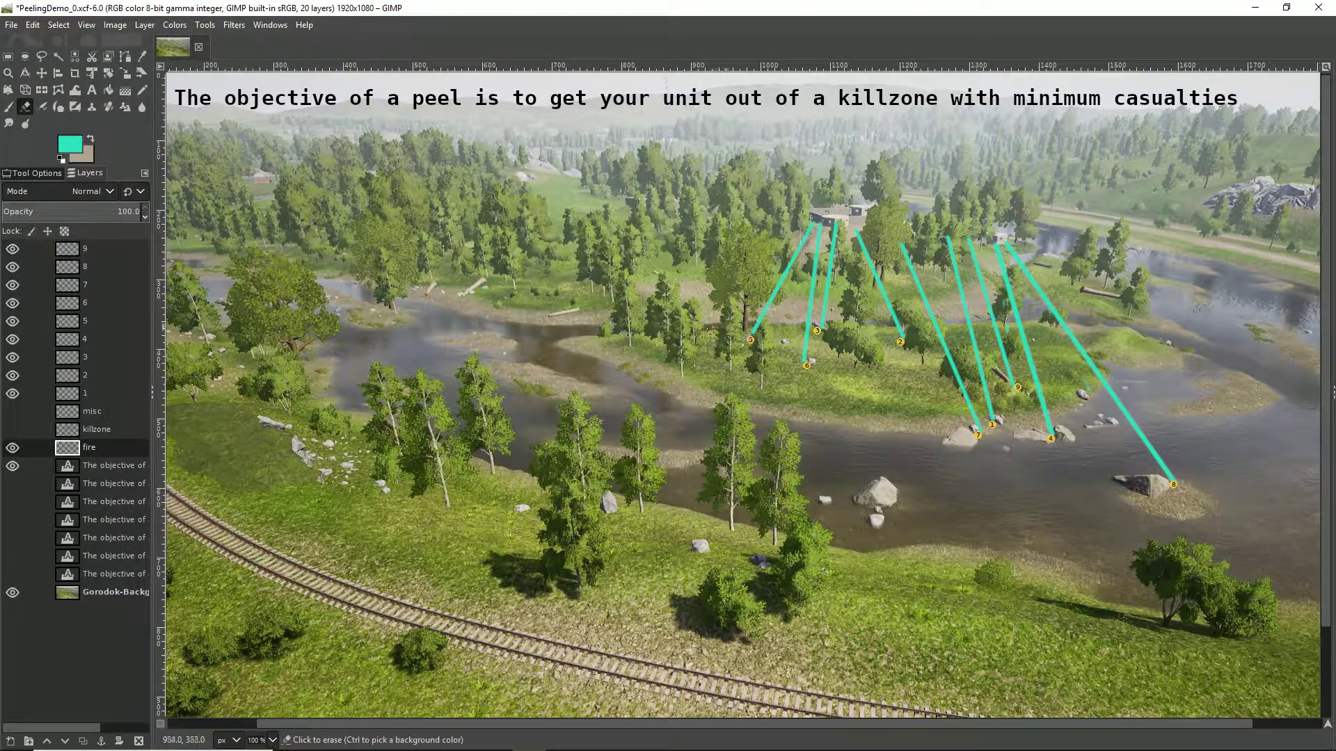
mouse_move(835, 220)
left_mouse_down()
mouse_move(825, 332)
mouse_move(867, 252)
mouse_move(901, 337)
left_mouse_up()
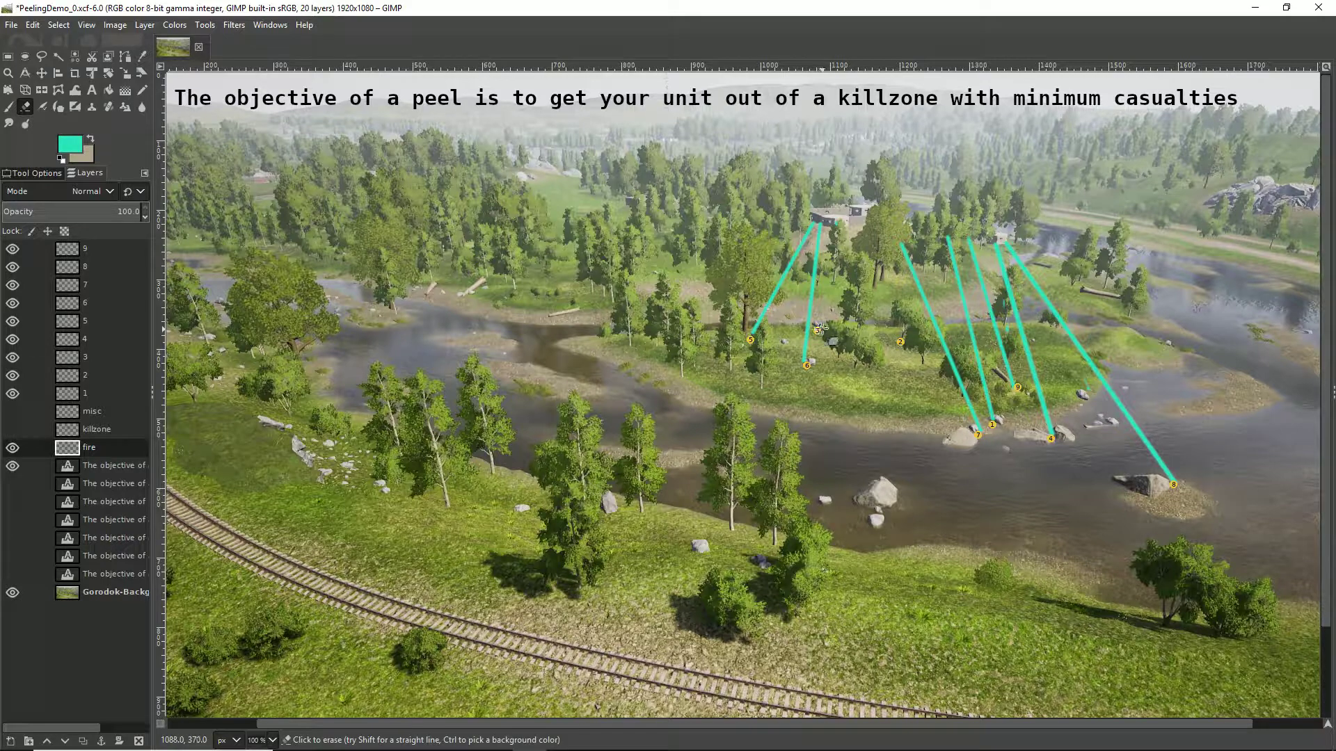
key("m")
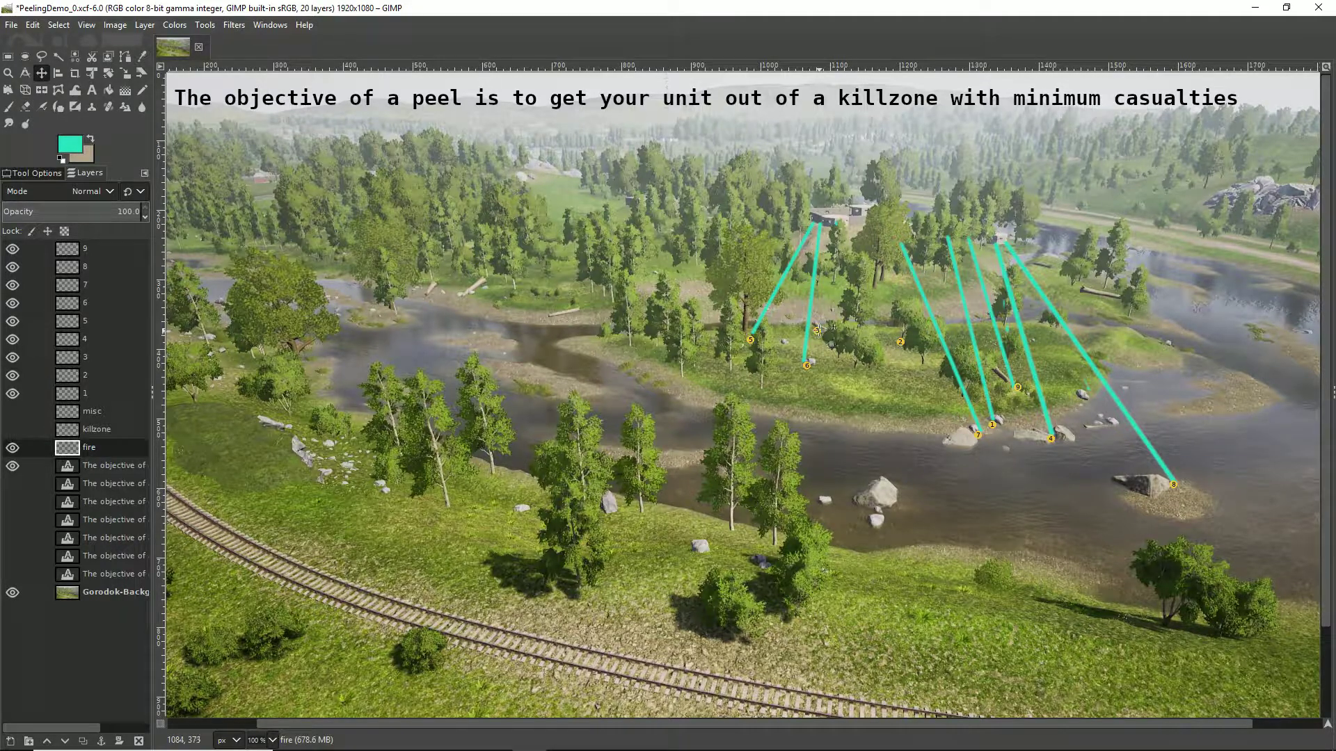
Move unit markers 3 and 2 down and to the right
left_click_drag(817, 330, 904, 493)
left_click_drag(901, 342, 947, 446)
key("p")
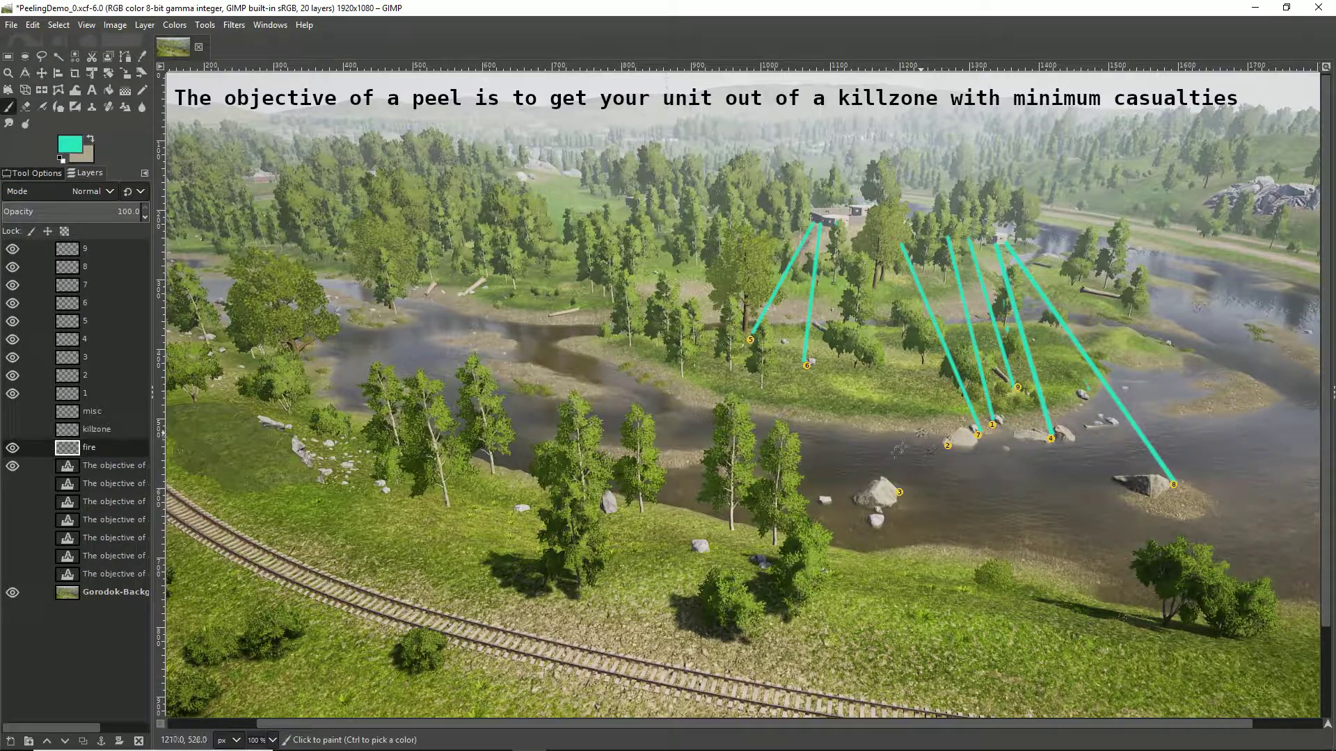
Draw straight cyan fire lines from the buildings to markers 3 and 2
left_click(833, 223)
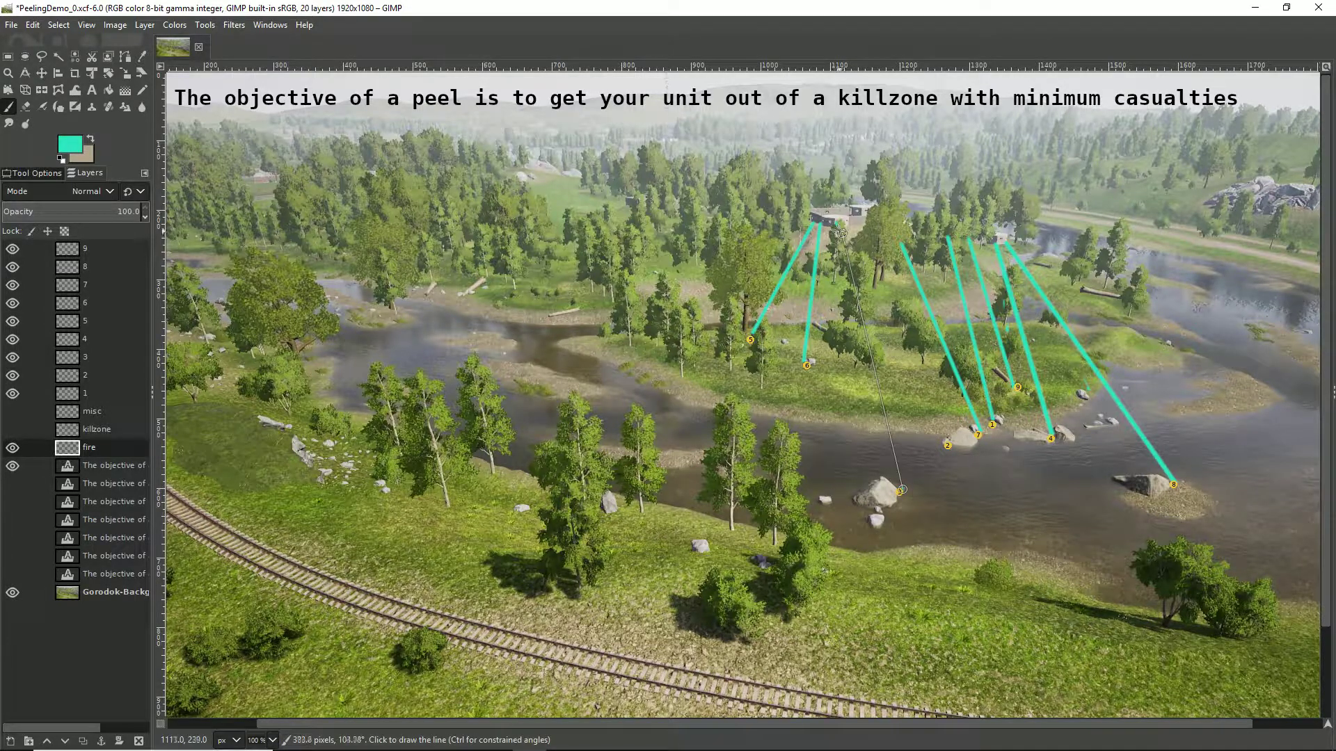
left_click(900, 491, "shift")
left_click(948, 444)
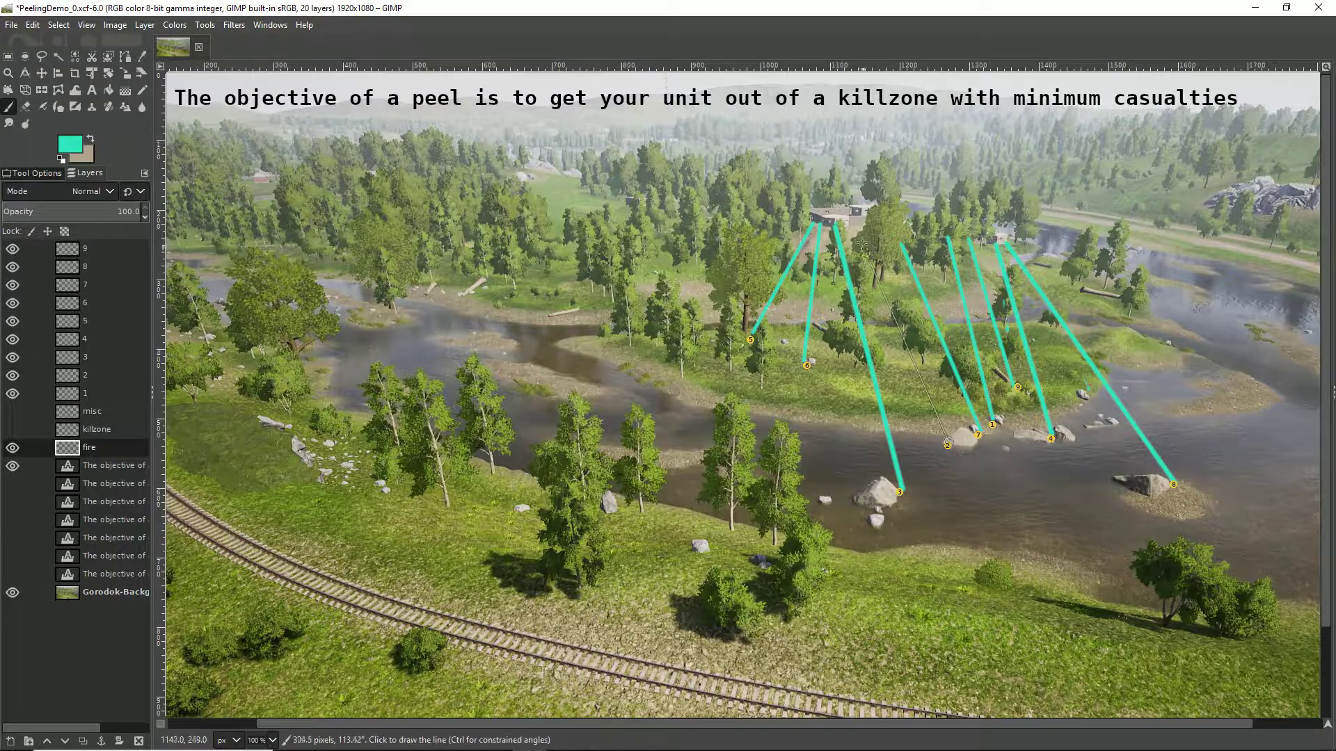
left_click(852, 223, "shift")
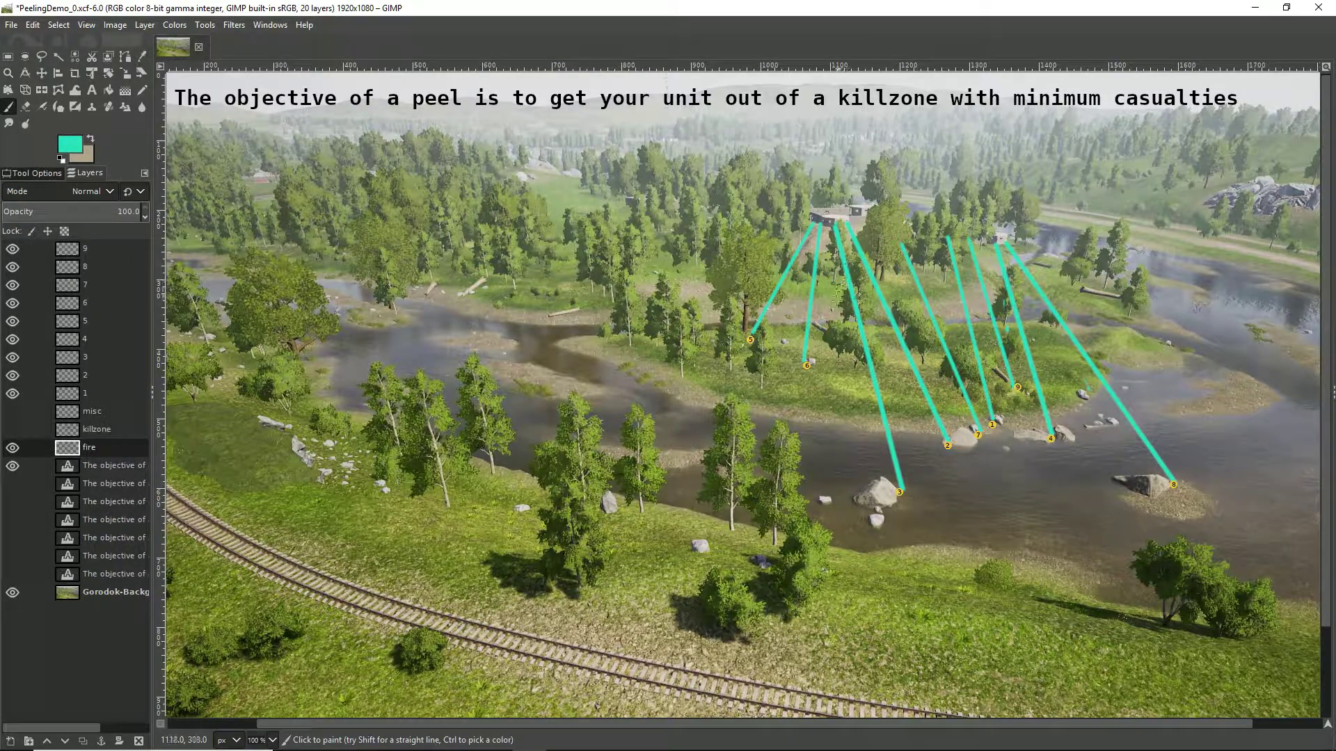
Erase the fire lines running to markers 5 and 6
key("shift+e")
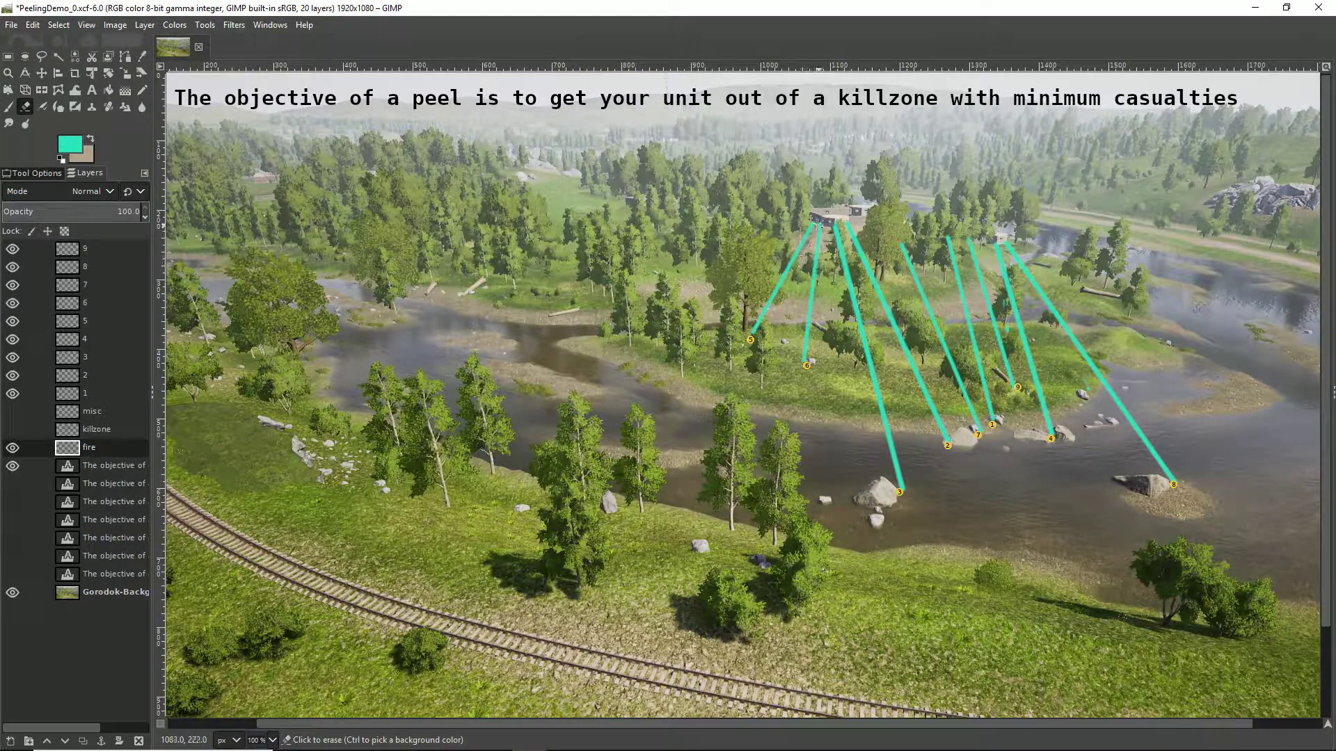
mouse_move(815, 219)
left_mouse_down()
mouse_move(769, 324)
mouse_move(790, 284)
mouse_move(786, 299)
left_mouse_up()
mouse_move(821, 226)
left_mouse_down()
mouse_move(809, 327)
mouse_move(794, 335)
mouse_move(815, 366)
left_mouse_up()
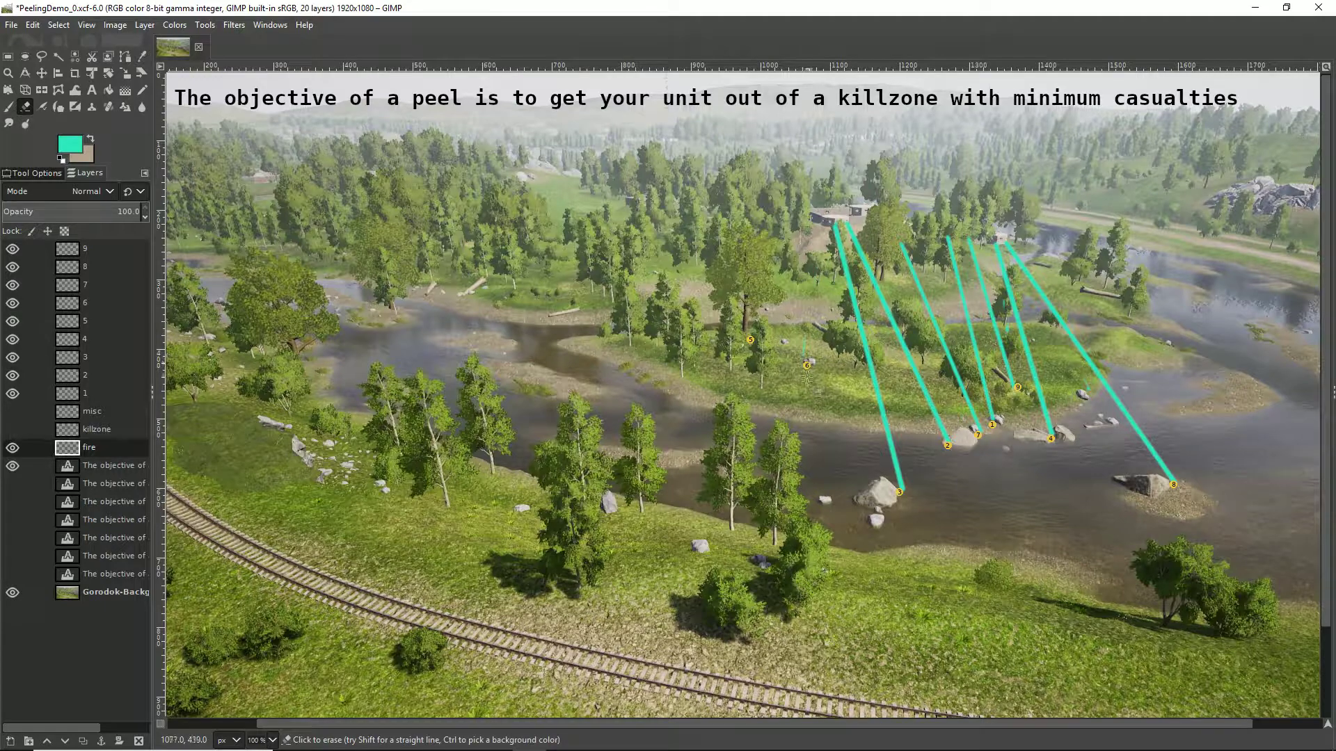
Move markers 6 and 5 down beside the riverside rock, then hide the fire lines
key("m")
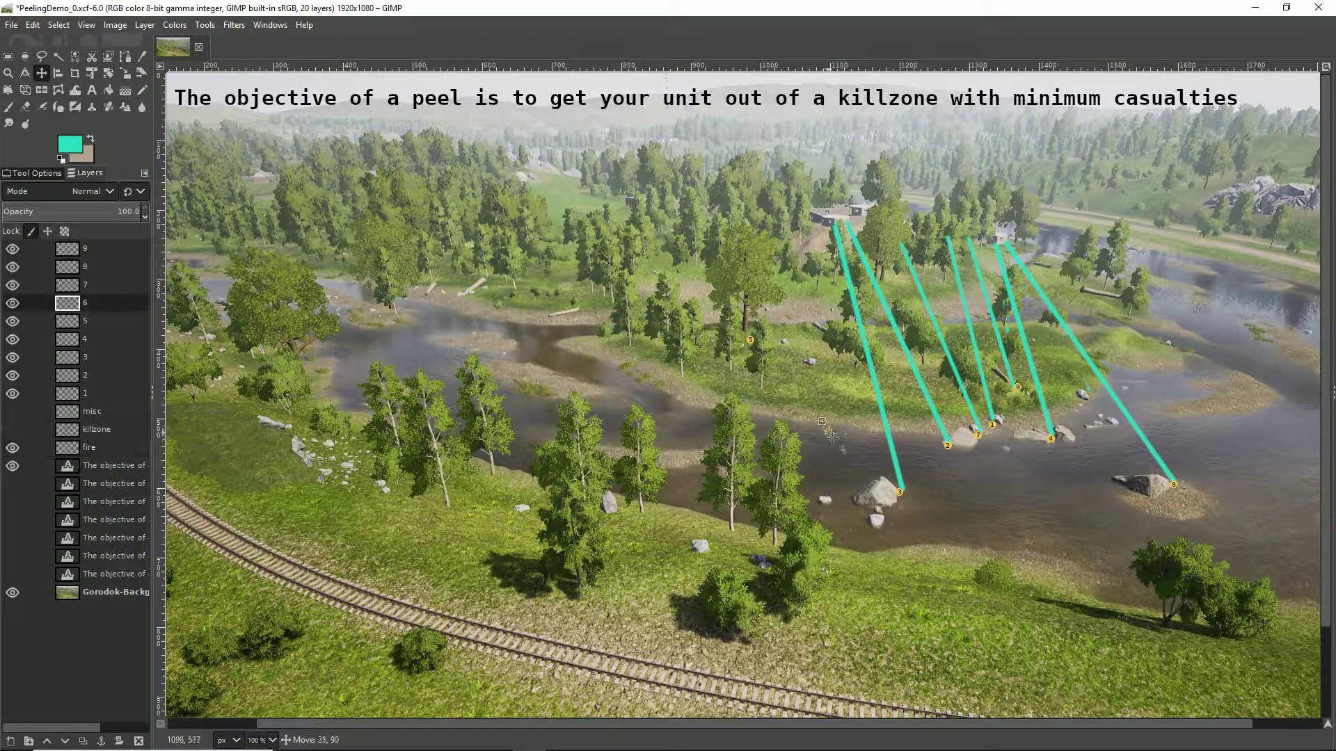
left_click_drag(831, 436, 870, 517)
mouse_move(753, 342)
left_mouse_down()
mouse_move(828, 490)
mouse_move(824, 507)
left_mouse_up()
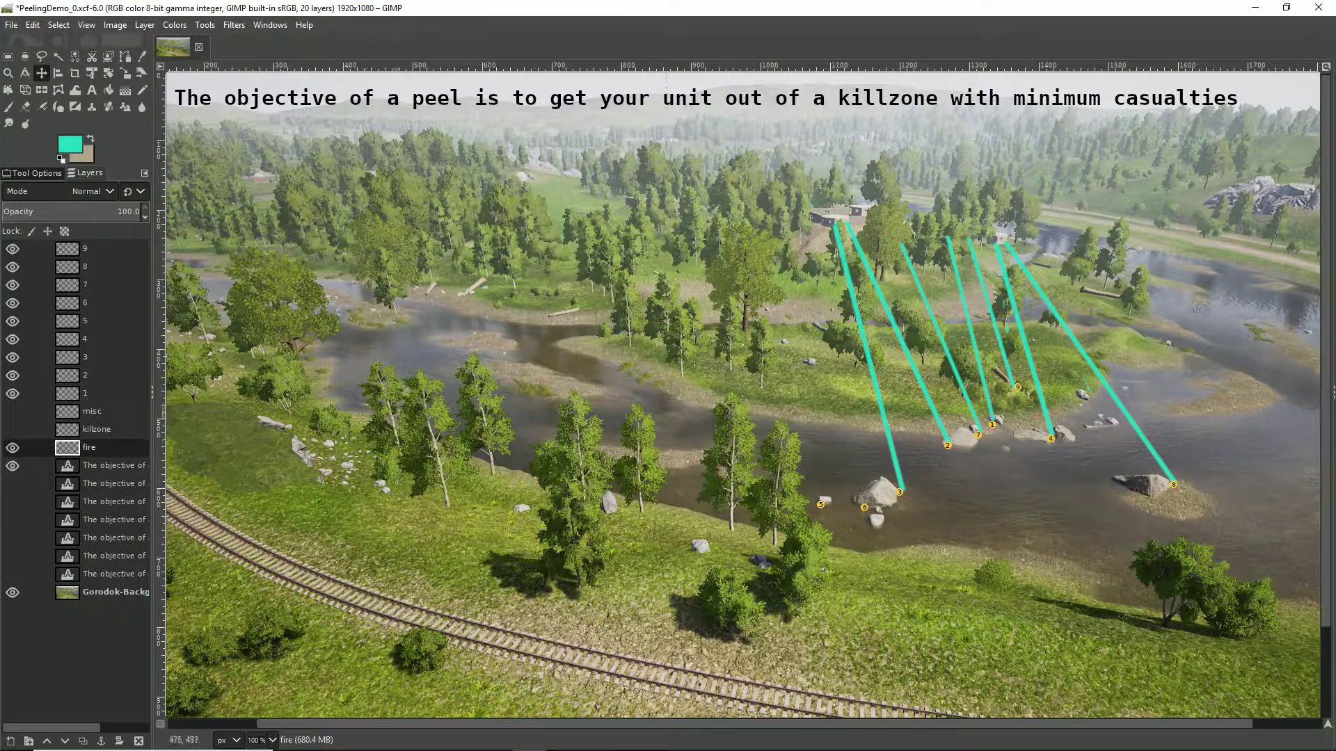
left_click(12, 448)
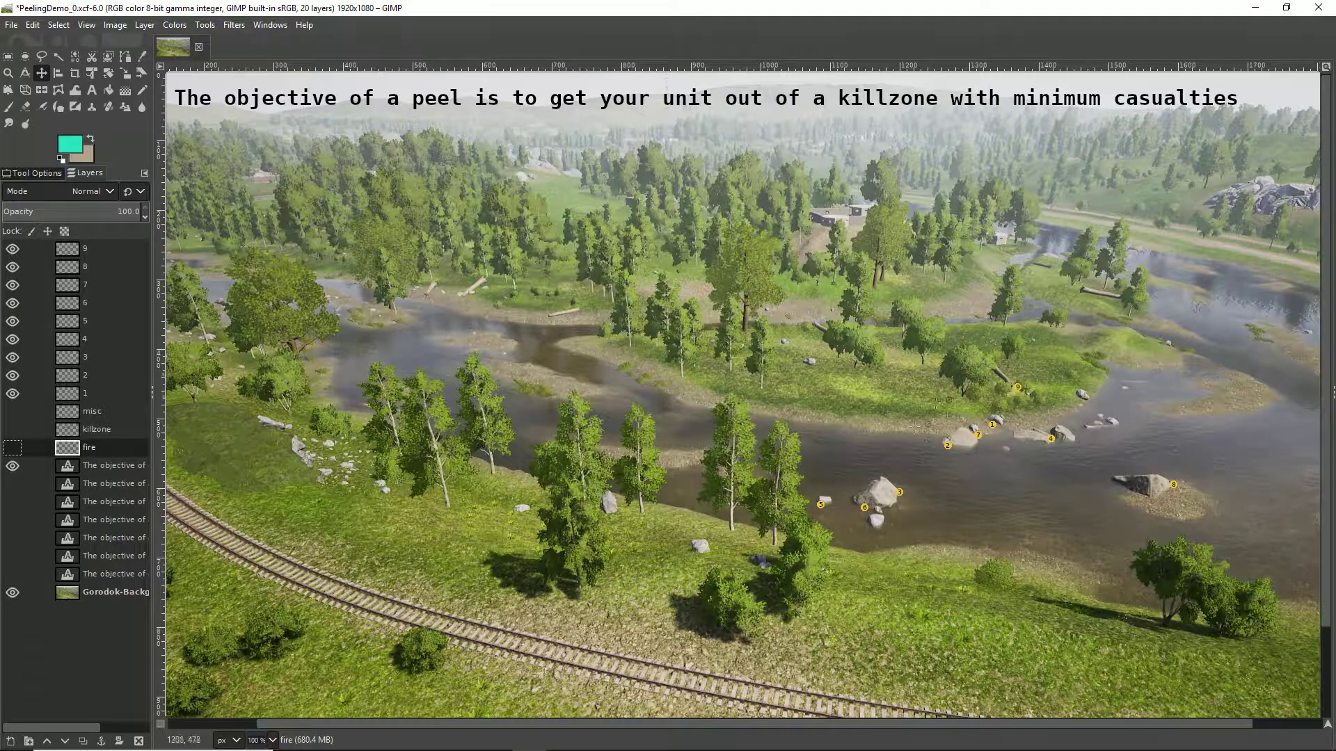
Briefly show the red KILL ZONE outline, then hide it again
left_click(12, 429)
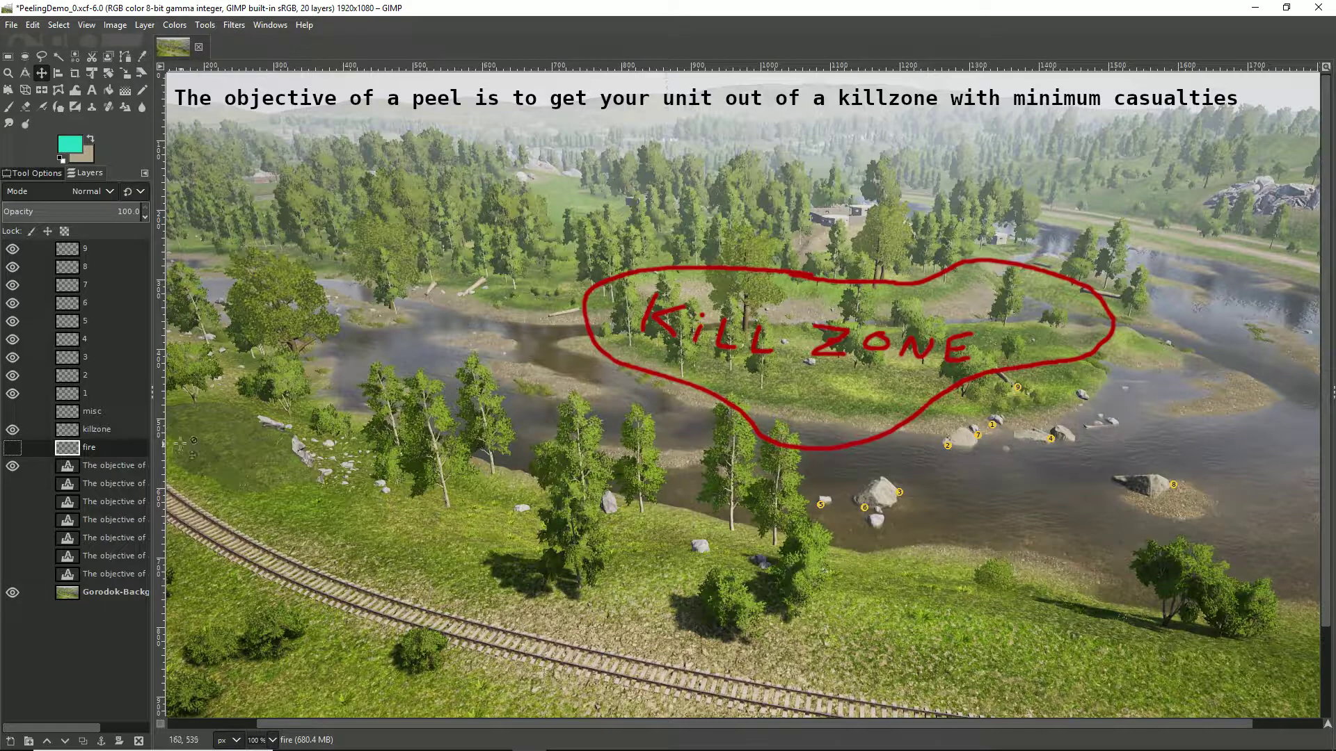
left_click(12, 431)
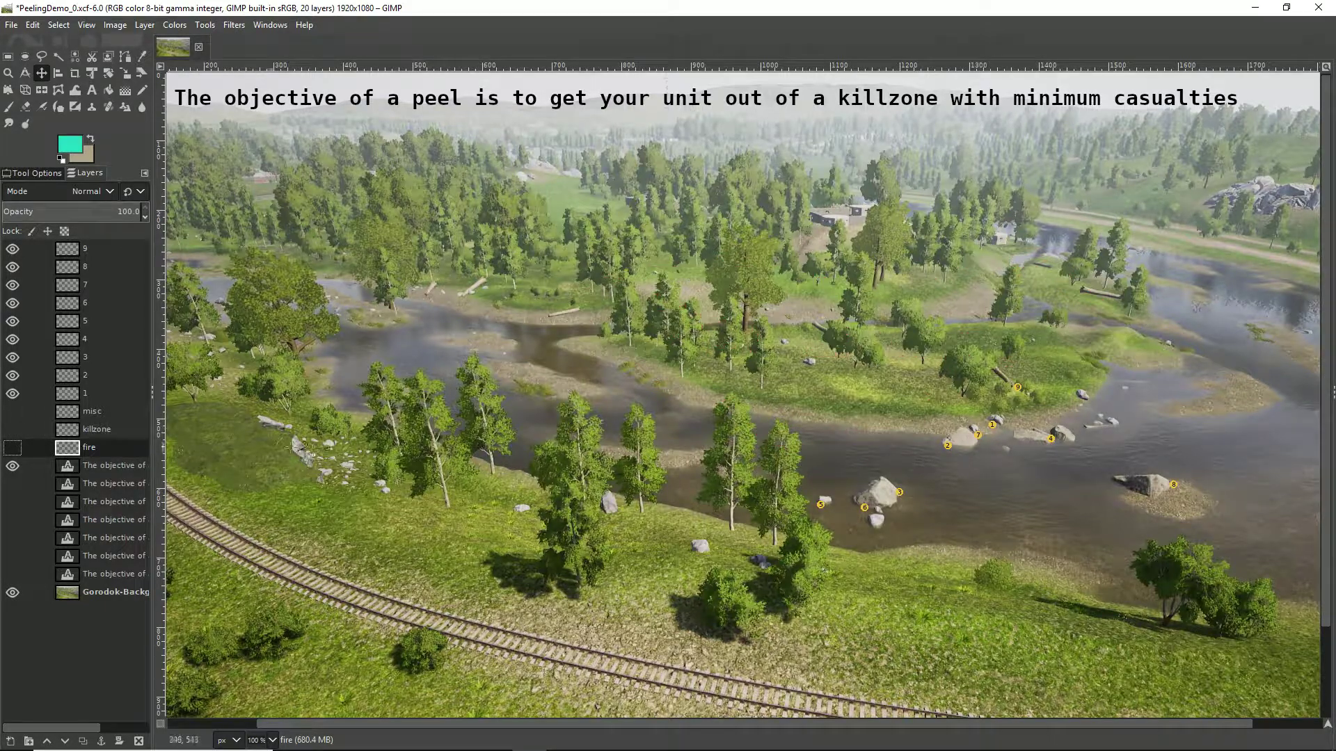
key("p")
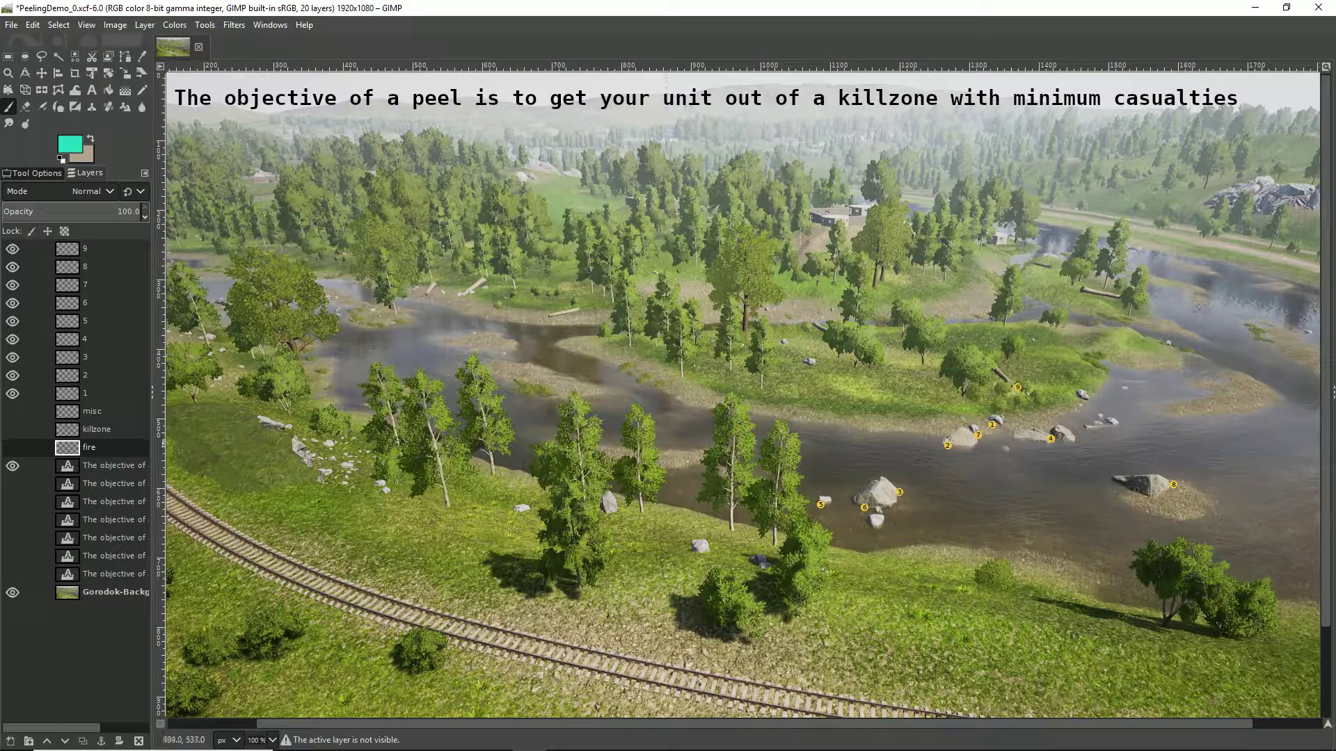
left_click(12, 411)
left_click(91, 411)
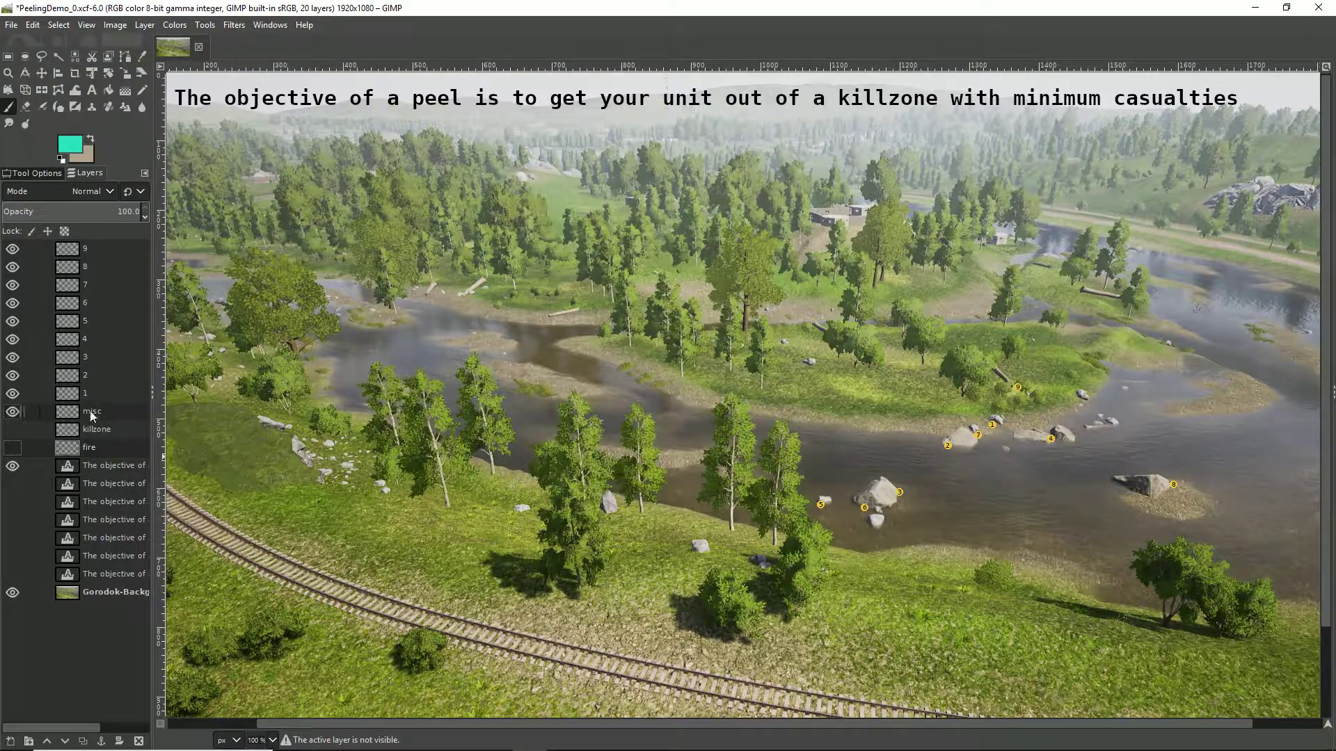
mouse_move(1189, 449)
left_mouse_down()
mouse_move(967, 400)
mouse_move(1129, 391)
mouse_move(1028, 233)
left_mouse_up()
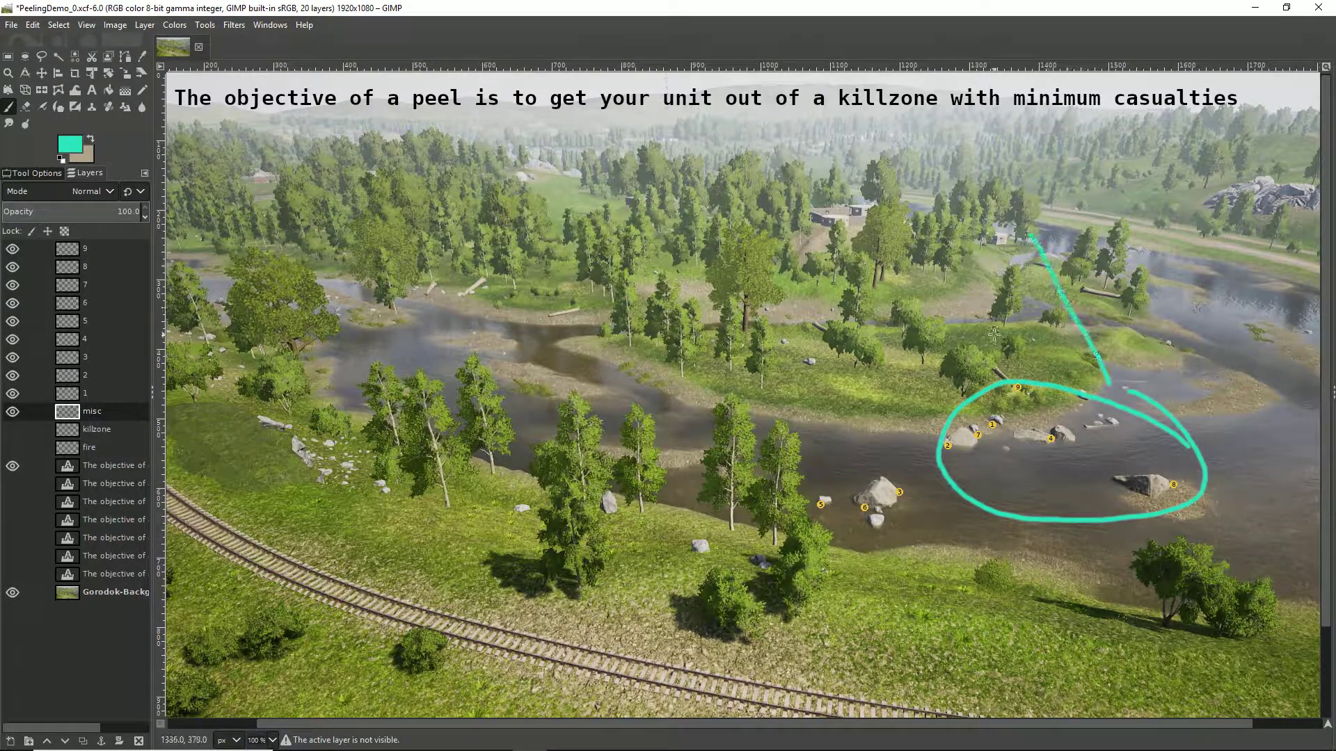
left_click_drag(996, 336, 950, 274)
left_click_drag(968, 397, 922, 338)
mouse_move(896, 474)
left_mouse_down()
mouse_move(861, 462)
mouse_move(906, 463)
left_mouse_up()
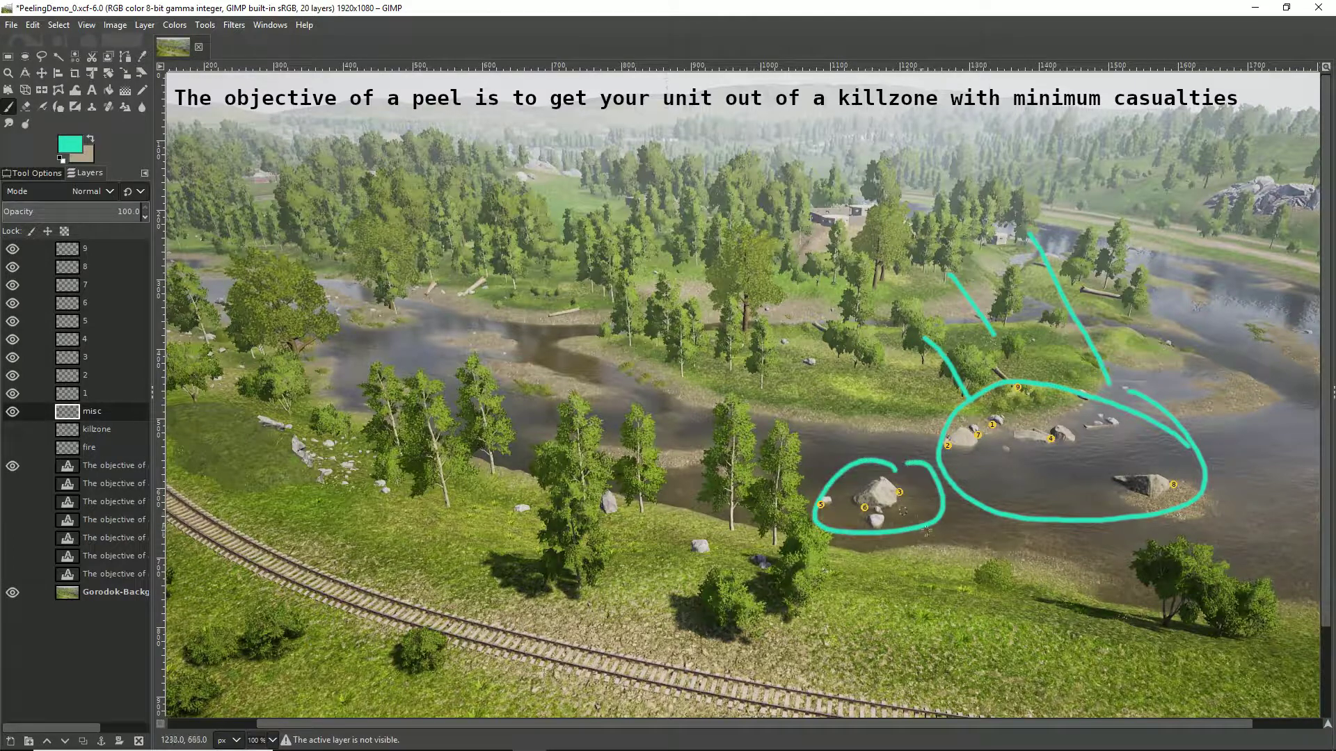
mouse_move(922, 534)
left_mouse_down()
mouse_move(657, 571)
mouse_move(553, 535)
mouse_move(684, 542)
left_mouse_up()
key("ctrl+z")
key("ctrl+z")
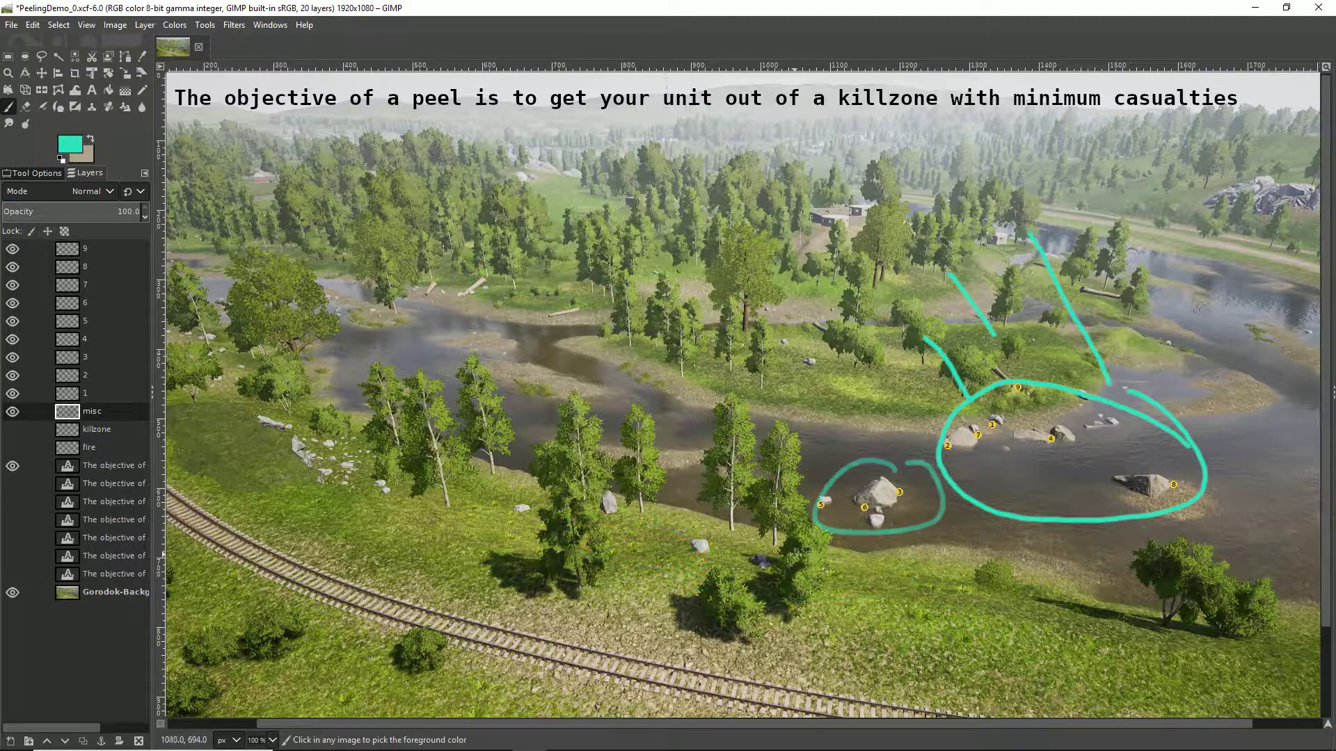
key("ctrl+z")
key("ctrl+z")
key("ctrl+z")
key("ctrl+z")
key("ctrl+z")
key("ctrl+z")
key("ctrl+z")
left_click_drag(641, 517, 731, 348)
left_click_drag(717, 508, 785, 407)
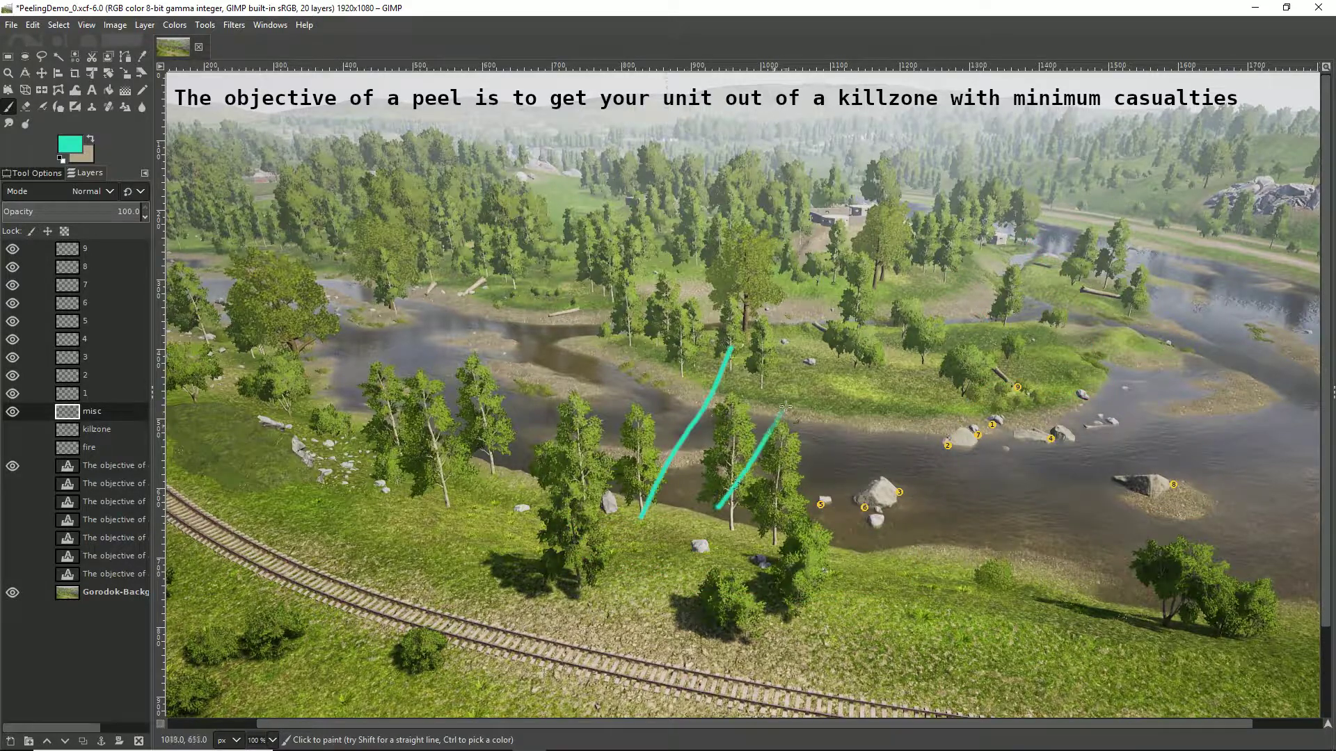
left_click_drag(770, 522, 878, 398)
mouse_move(1129, 398)
left_mouse_down()
mouse_move(1183, 418)
mouse_move(1148, 380)
left_mouse_up()
left_click_drag(1113, 463, 641, 619)
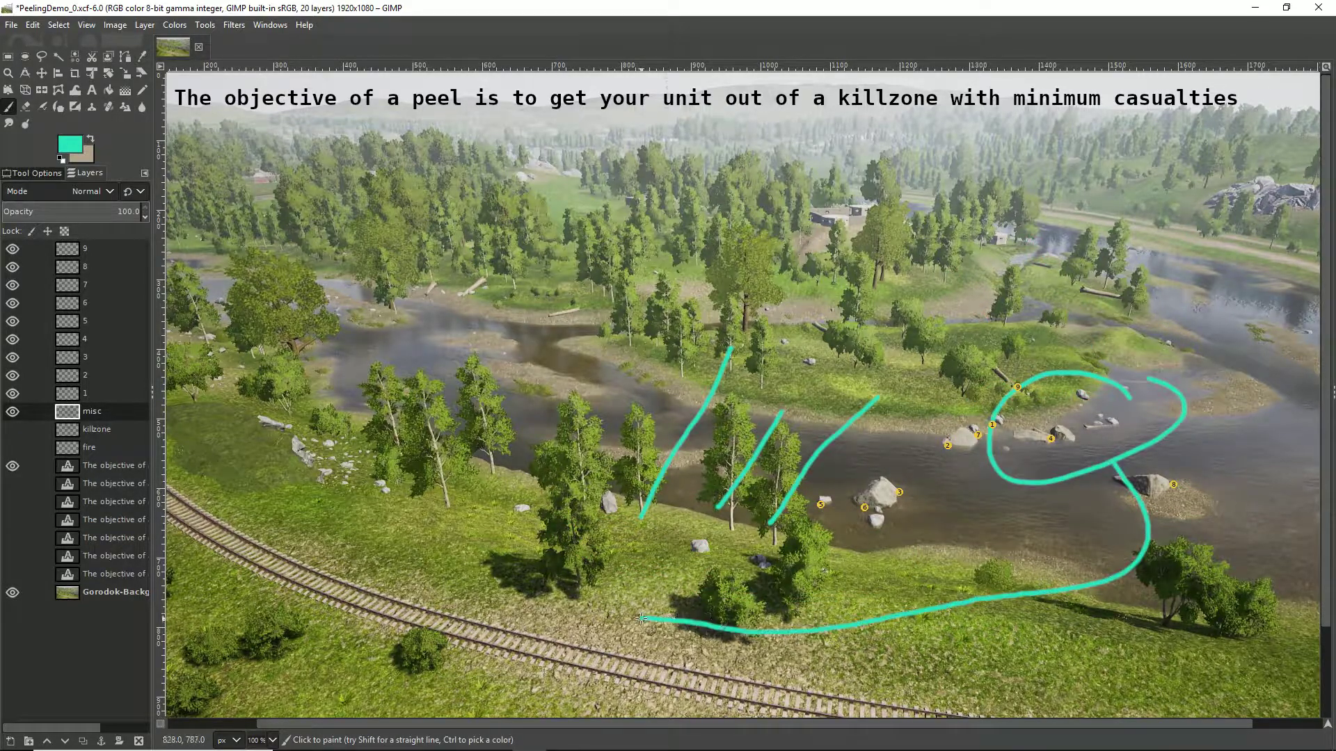
key("ctrl+z")
key("ctrl+z")
key("ctrl+z")
key("ctrl+z")
key("ctrl+z")
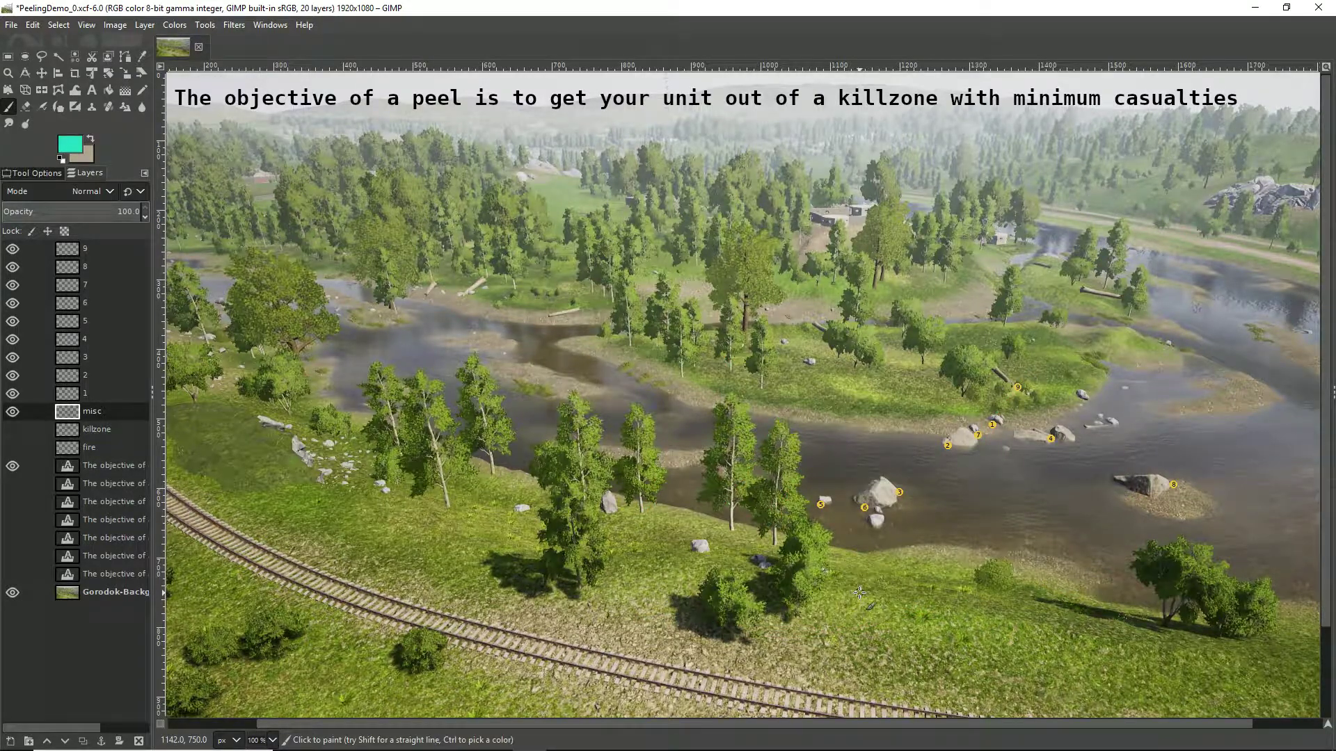
left_click(21, 483)
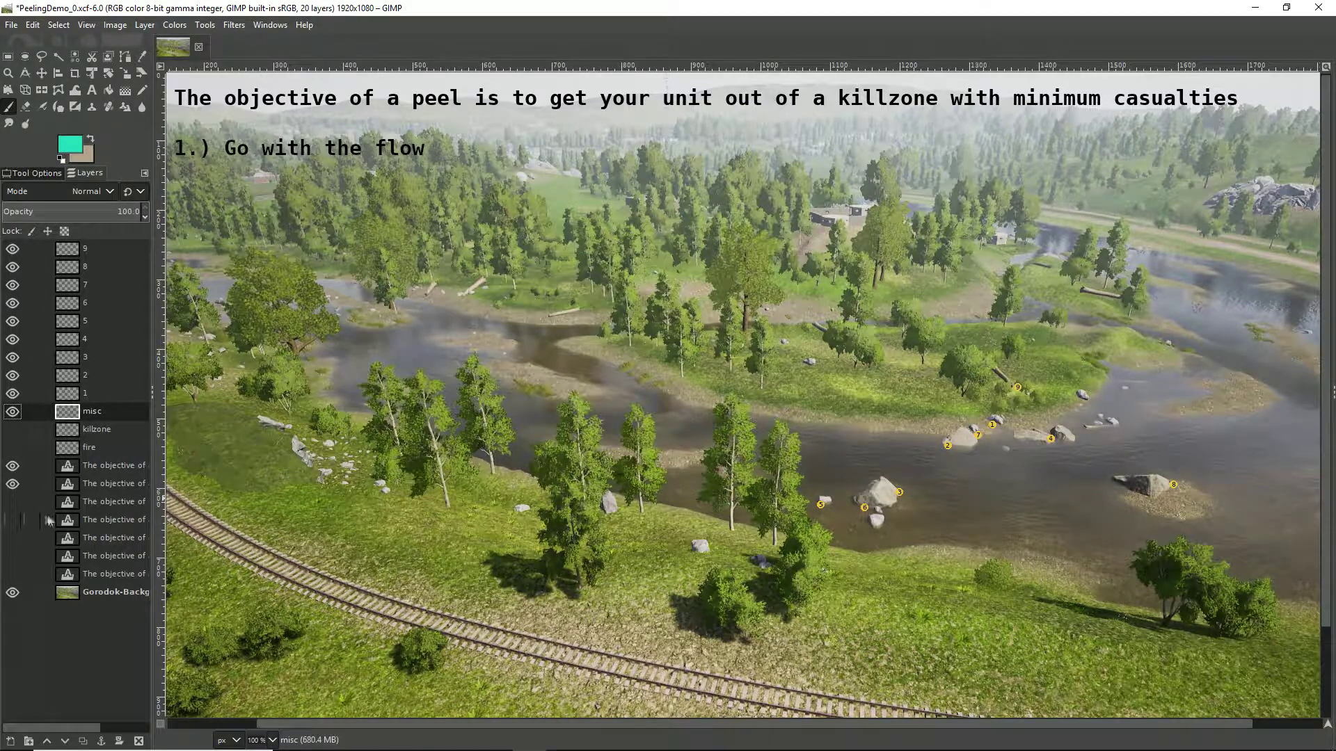
Reveal the rule '2.) Exposed members are higher priority' beneath rule 1
left_click(13, 502)
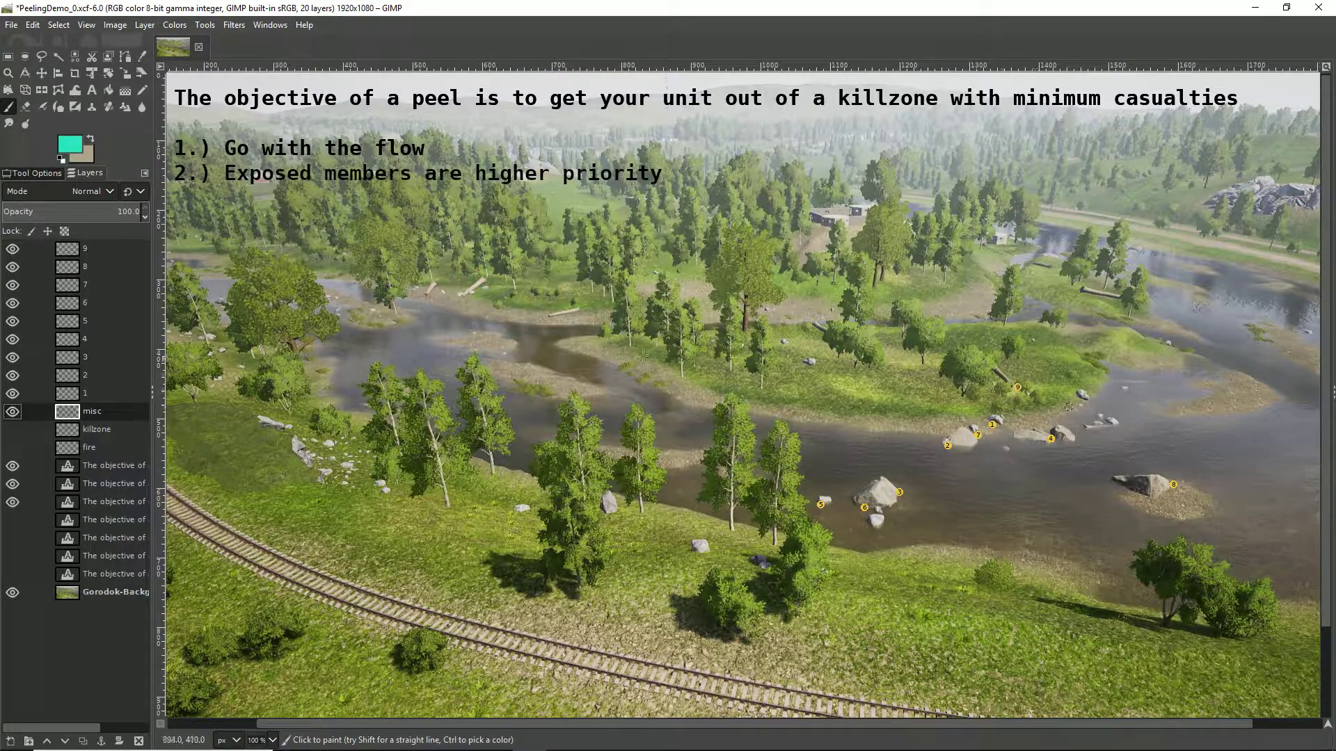
Hide the '2.) Exposed members are higher priority' caption again
left_click(13, 502)
Re-show rule 2, then reveal rules 3 'Redundant communication in THIRD PERSON' and 4 'Transition out of a peel ASAP'
left_click(13, 502)
left_click(13, 520)
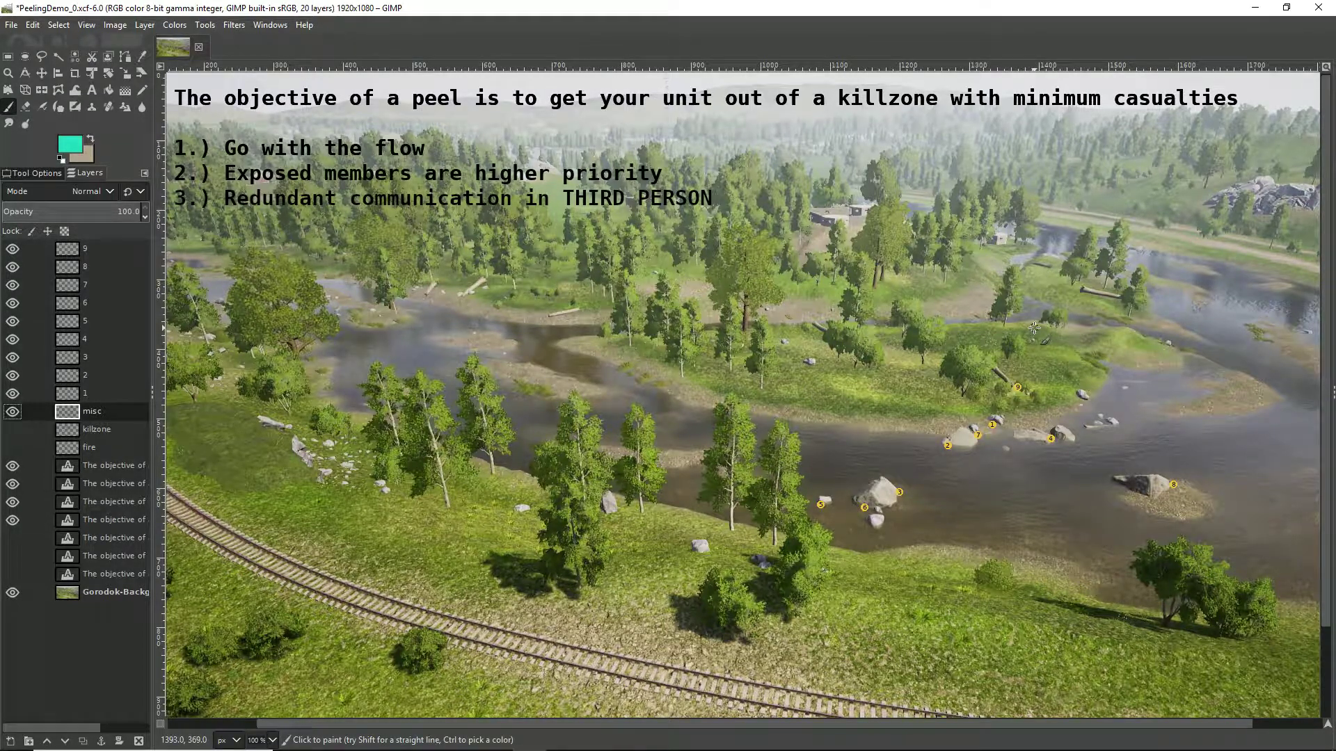
left_click(13, 539)
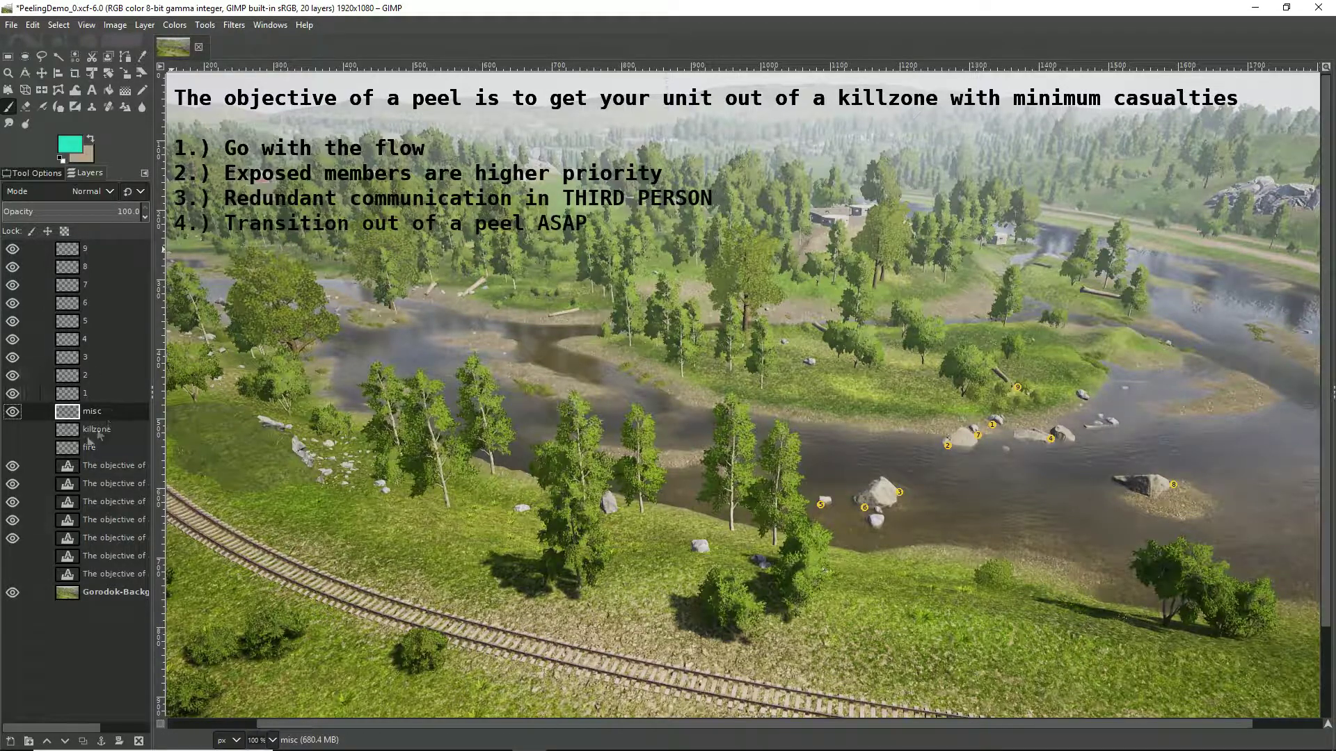
Reveal the hidden text layers for rule 5 (FIRETEAM leaders) and rule 6 (AVOID FRIENDLY FIRE)
left_click(13, 556)
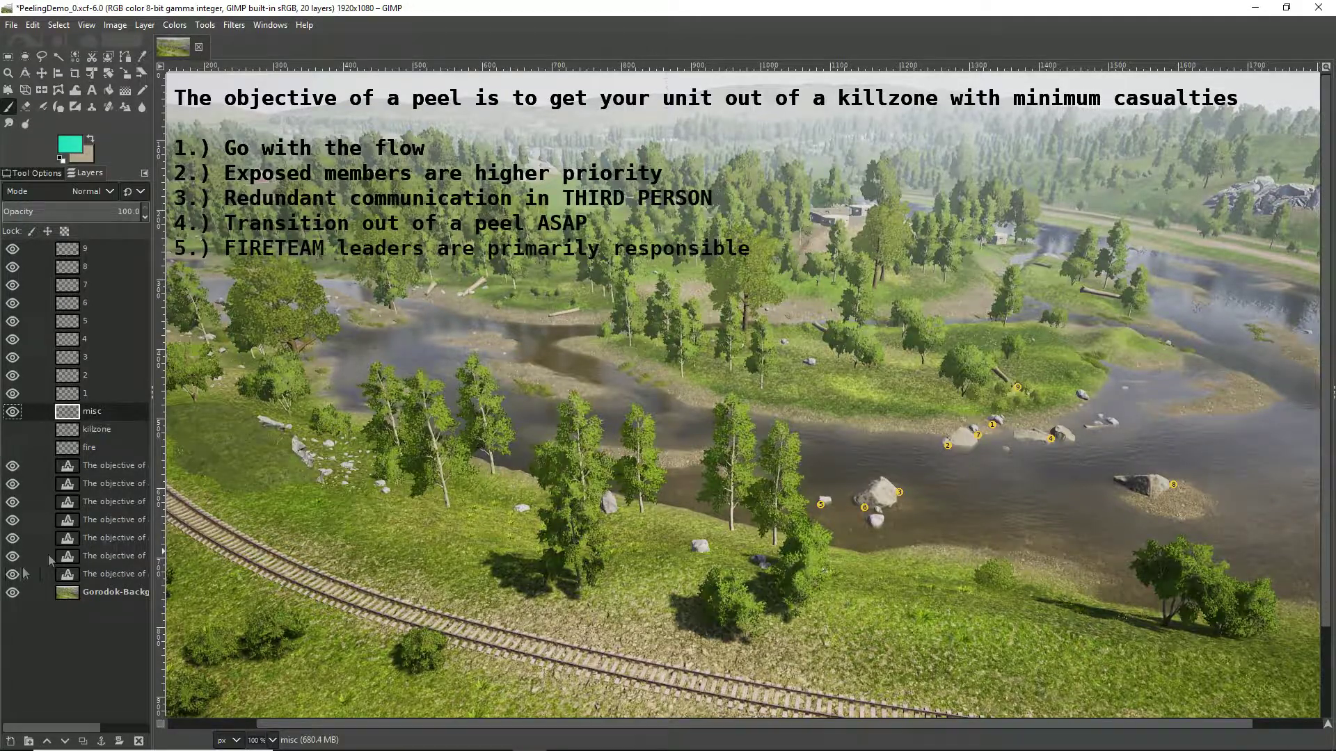
left_click(13, 574)
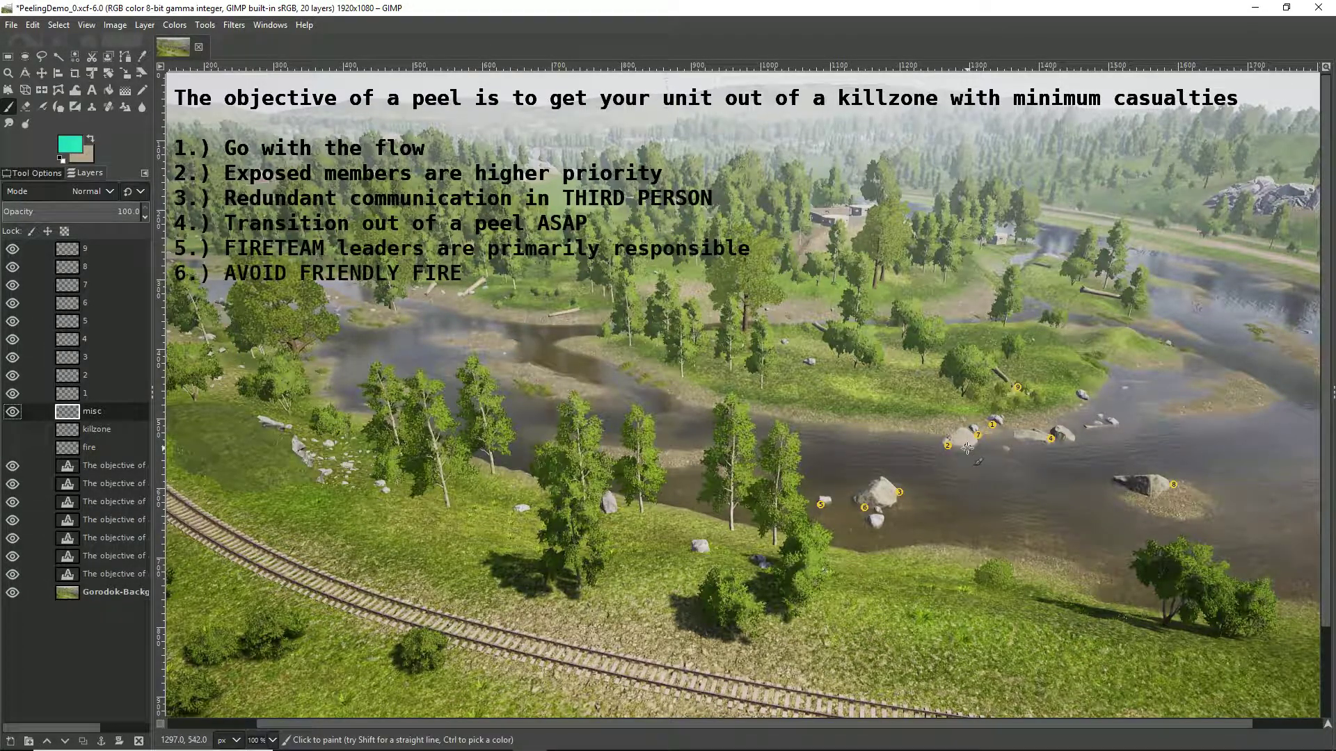